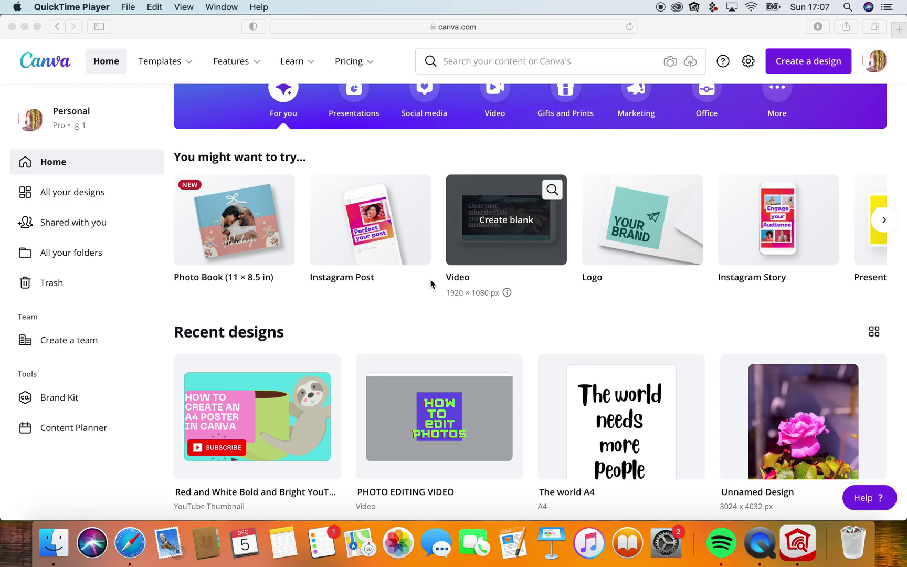
# Step: Start a blank A4 design and title it THANK YOU A4, correcting the typos
pyautogui.click(807, 64)
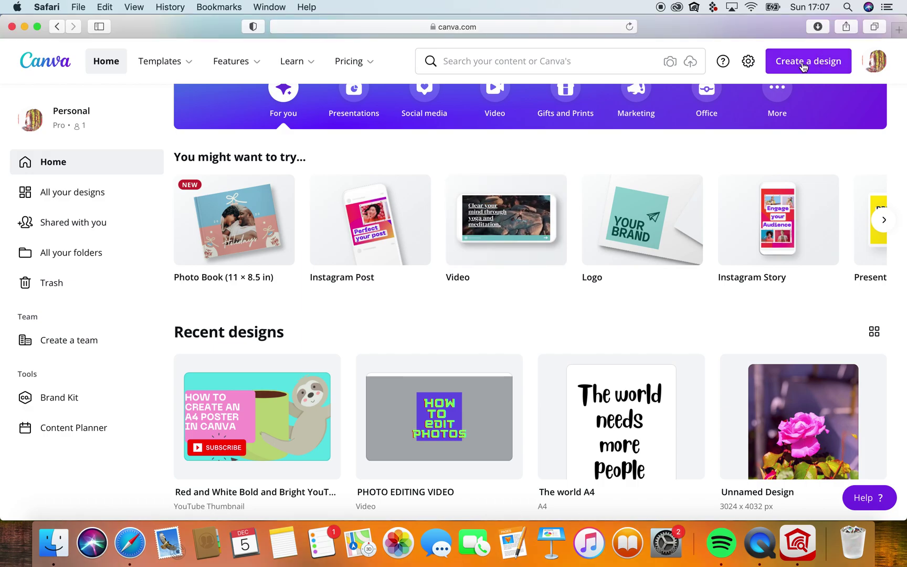
pyautogui.click(804, 64)
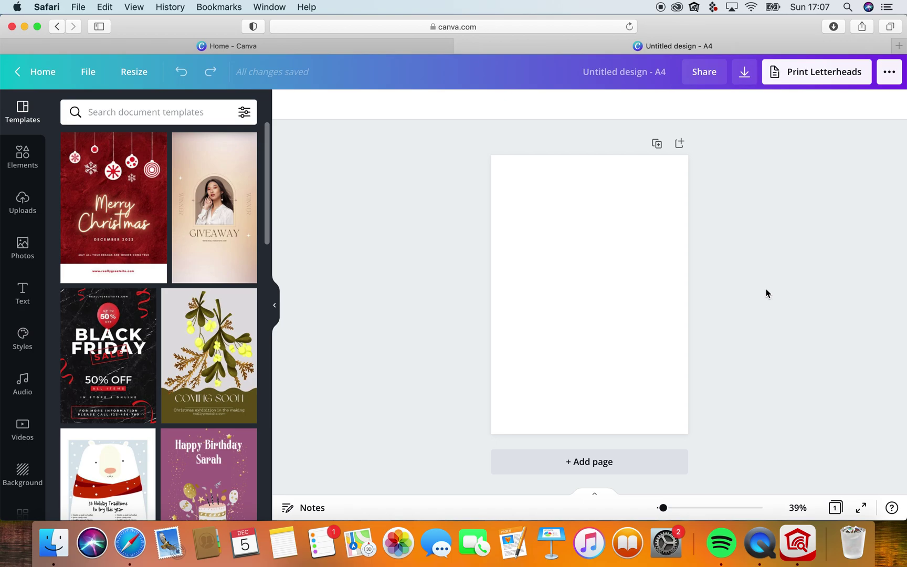
pyautogui.click(646, 76)
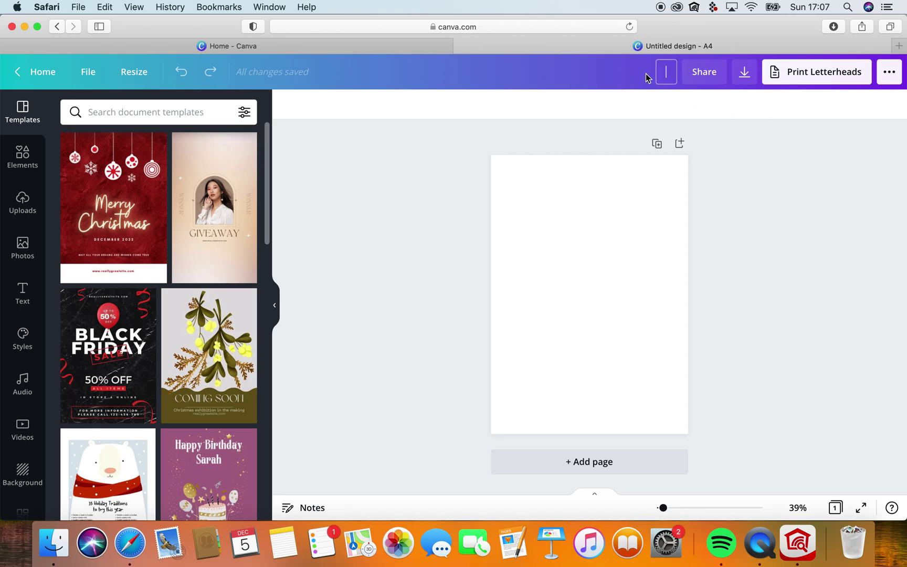
pyautogui.write('Thqn')
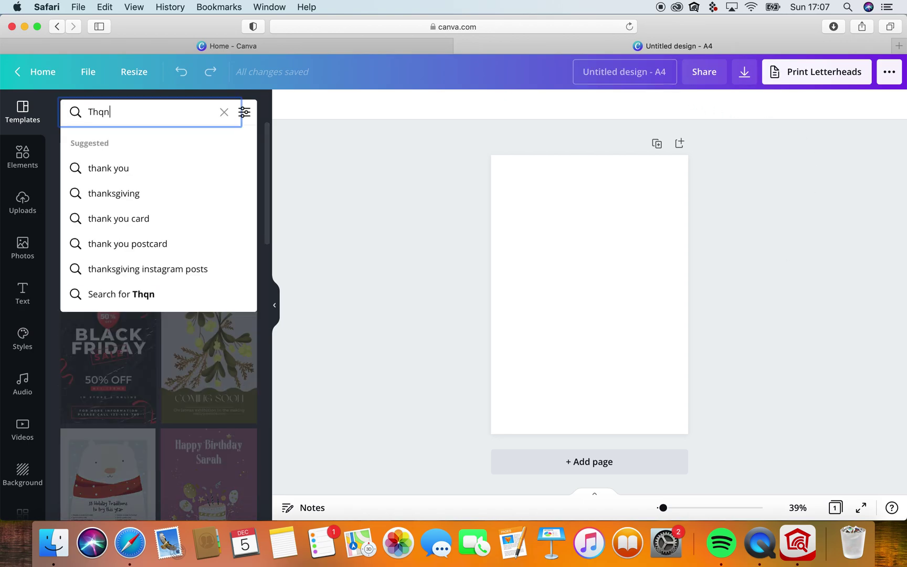
pyautogui.press('Return')
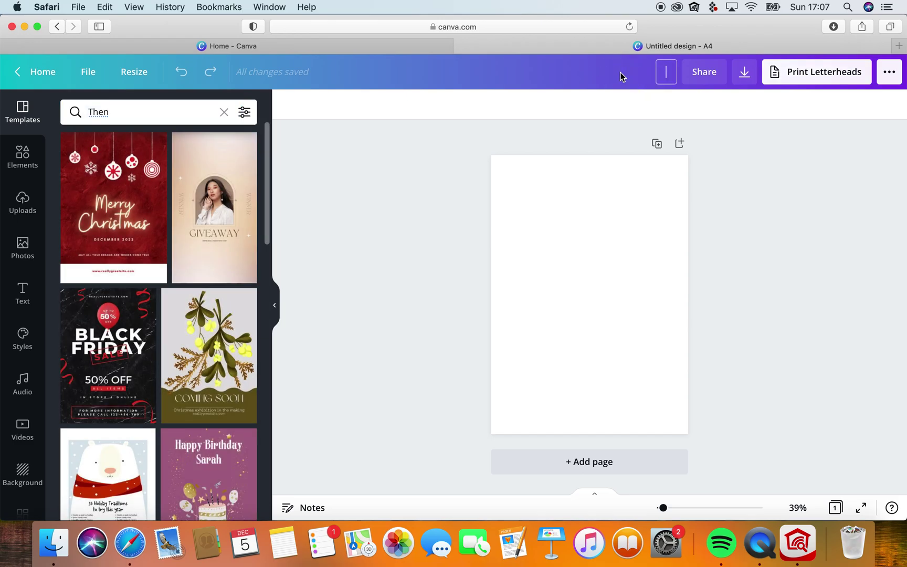
pyautogui.write('THANKU YOU')
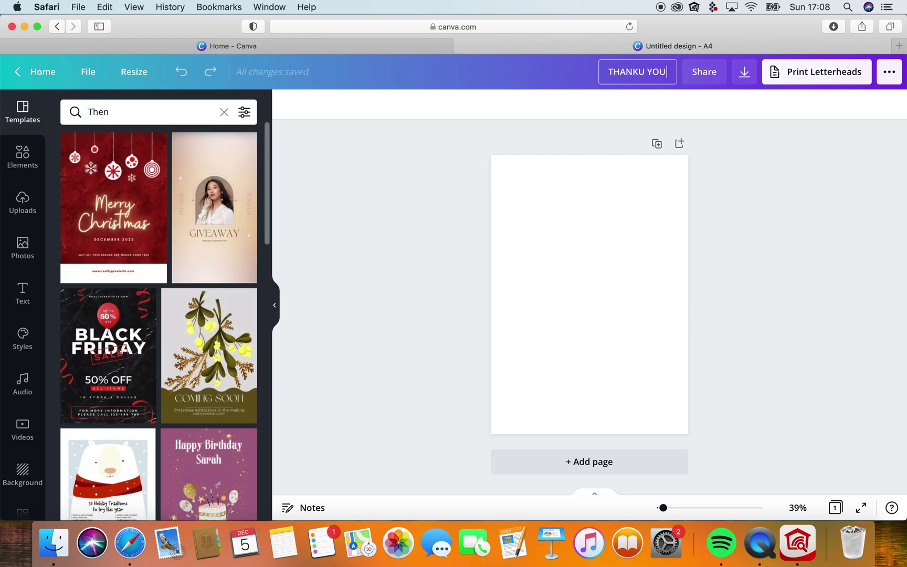
pyautogui.press('BackSpace')
pyautogui.press('BackSpace')
pyautogui.press('BackSpace')
pyautogui.press('BackSpace')
pyautogui.press('BackSpace')
pyautogui.write('YOU a')
pyautogui.press('BackSpace')
pyautogui.write('A4')
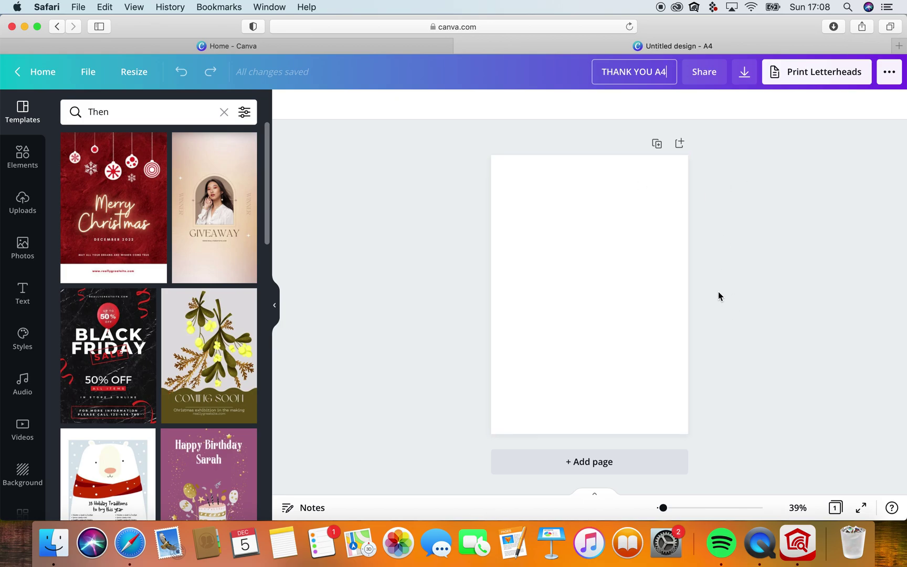
# Step: Add a heading text box to the page and select its placeholder text
pyautogui.click(599, 275)
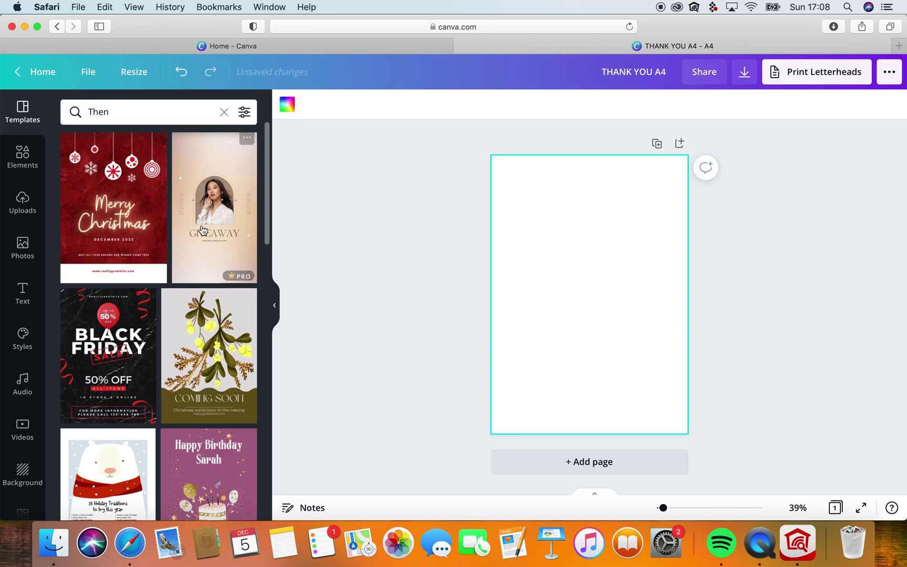
pyautogui.click(23, 293)
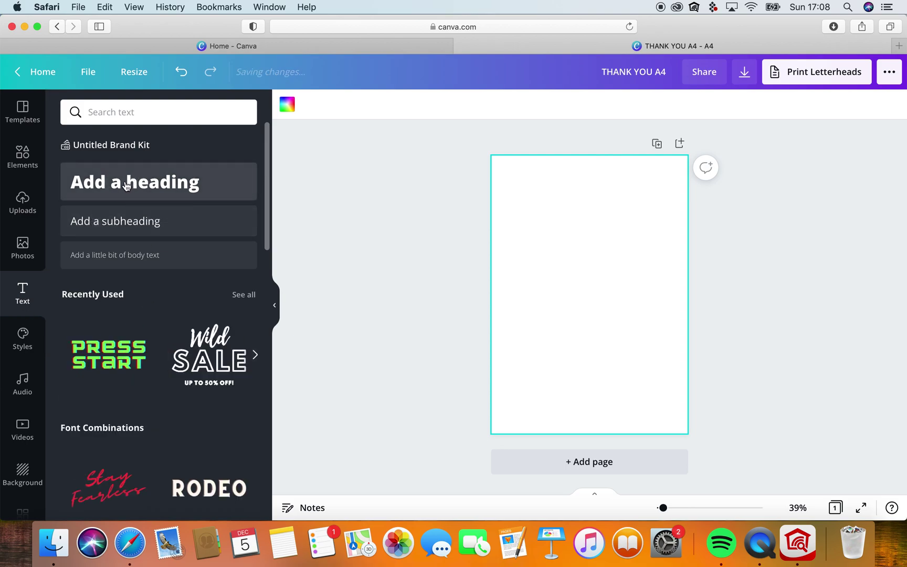
pyautogui.click(138, 196)
pyautogui.tripleClick(593, 298)
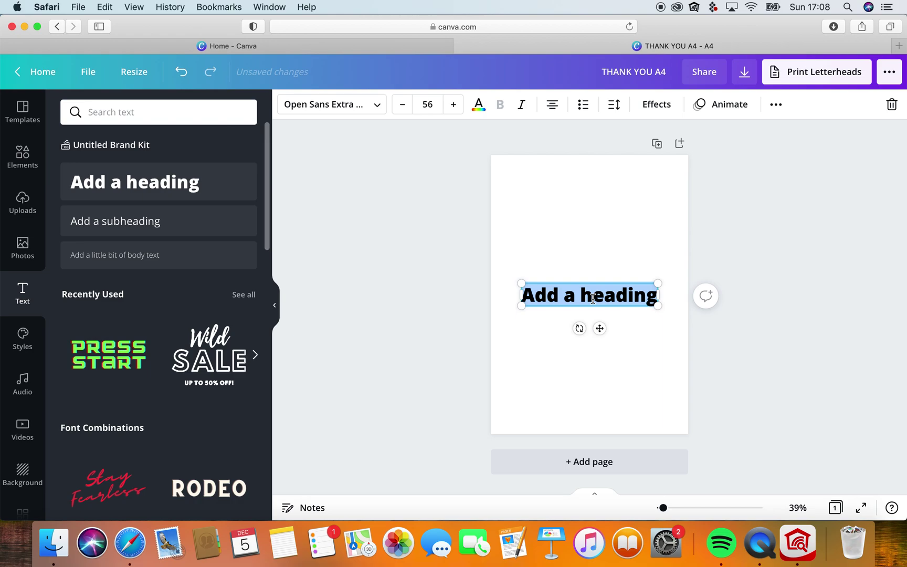
# Step: Type 'The world needs more people like you!' with line breaks after The, world and needs
pyautogui.write('TH')
pyautogui.press('BackSpace')
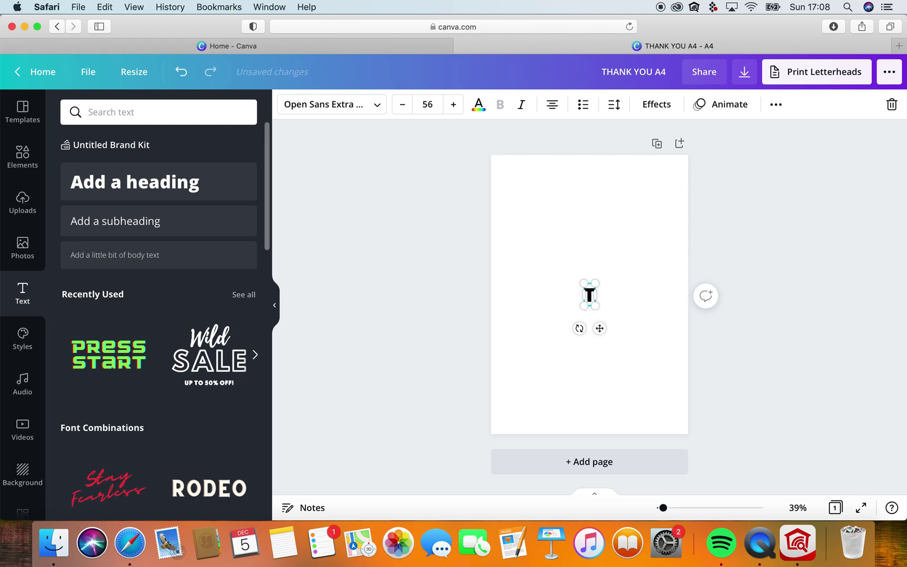
pyautogui.press('Return')
pyautogui.press('BackSpace')
pyautogui.write('he')
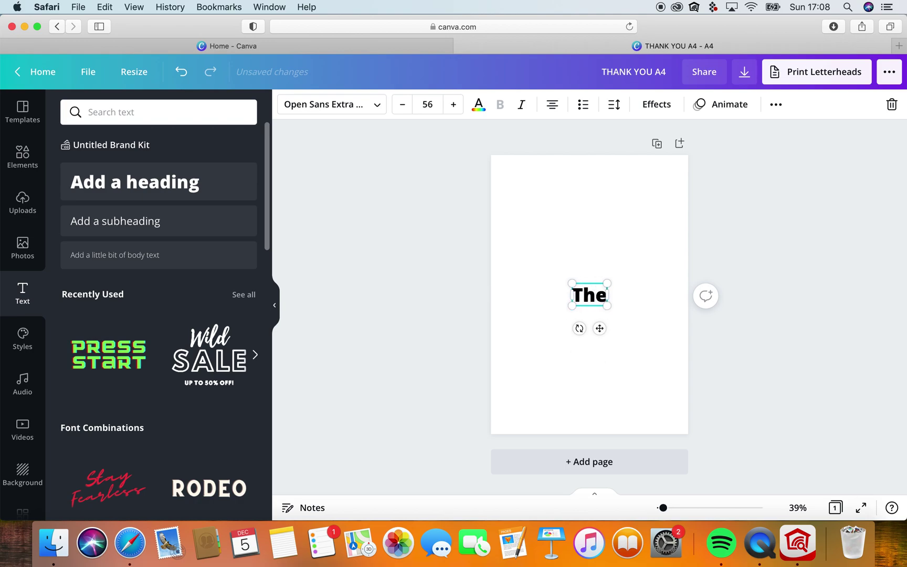
pyautogui.press('Return')
pyautogui.write('world')
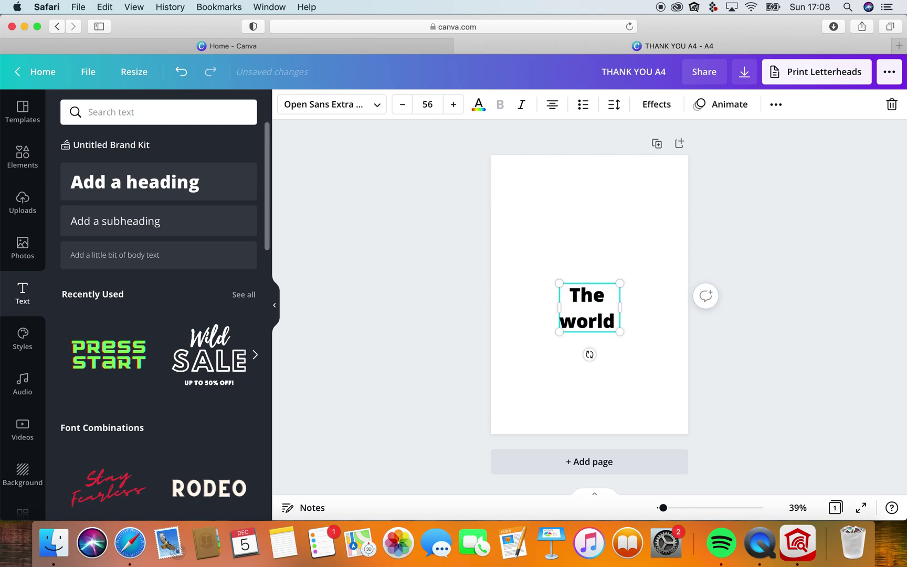
pyautogui.press('Return')
pyautogui.write('needs')
pyautogui.press('Return')
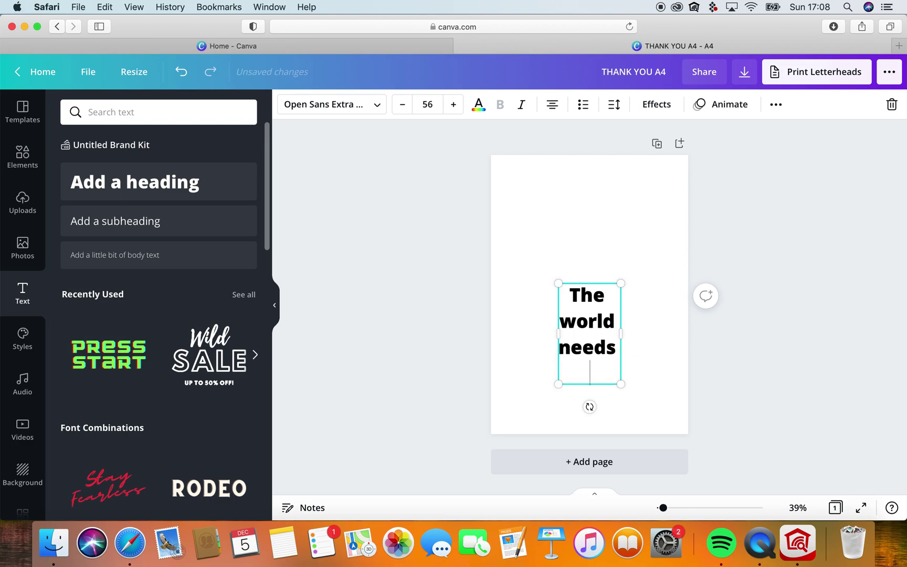
pyautogui.write('more ')
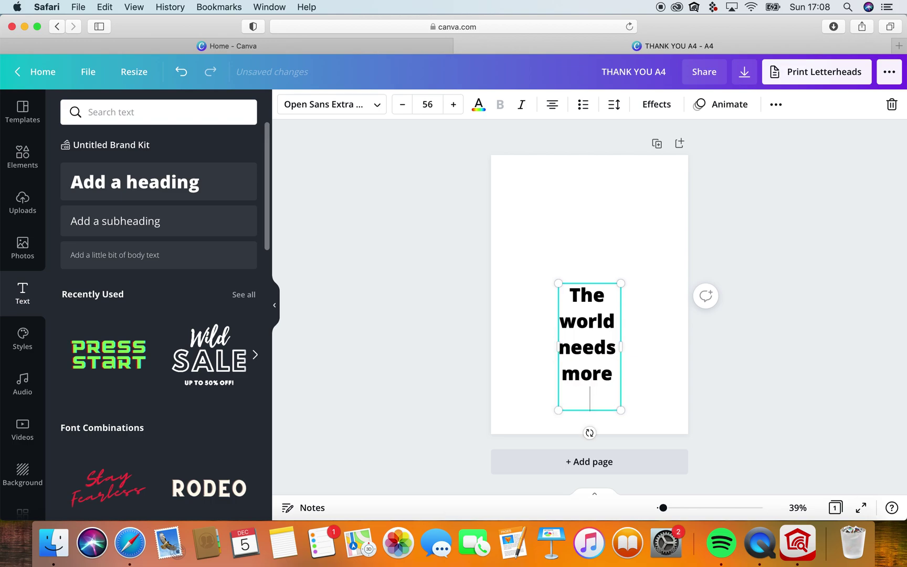
pyautogui.write('people li')
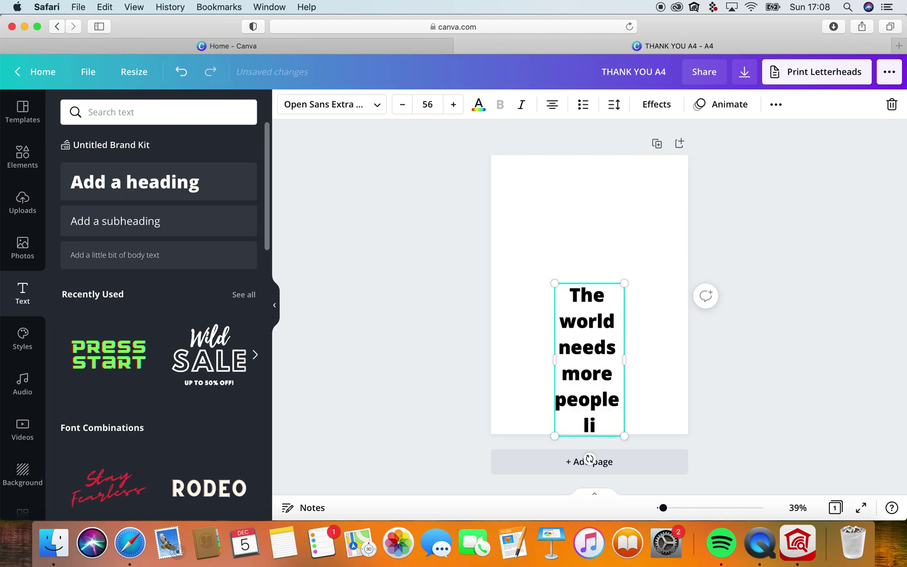
pyautogui.write('ke you!')
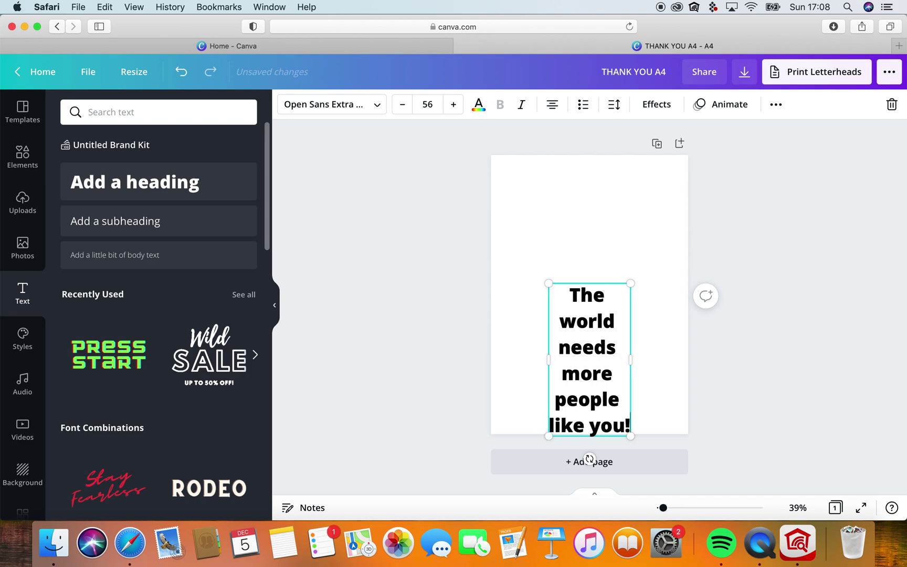
pyautogui.moveTo(591, 345); pyautogui.dragTo(592, 294)
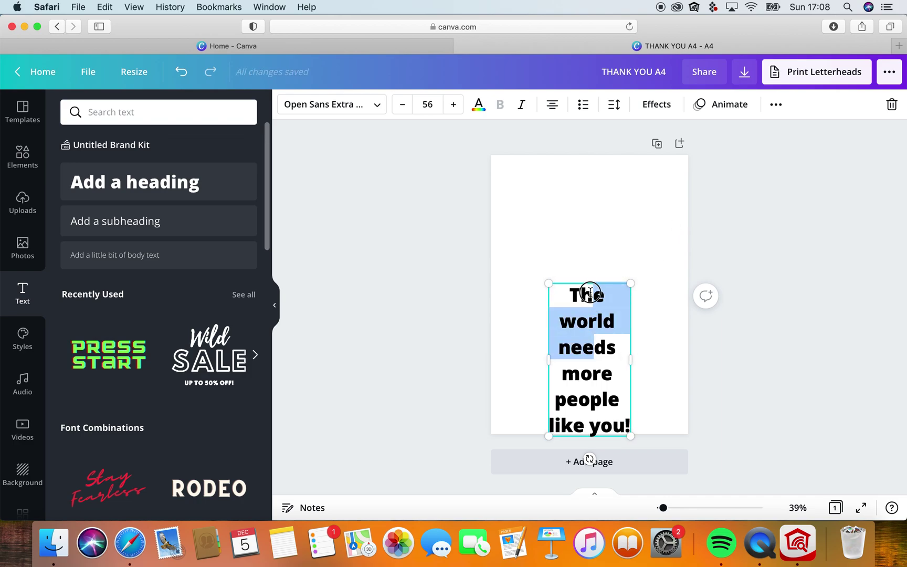
# Step: Move the heading higher and drag all four corners outward to about size 90.9
pyautogui.click(564, 217)
pyautogui.moveTo(600, 343); pyautogui.dragTo(599, 284)
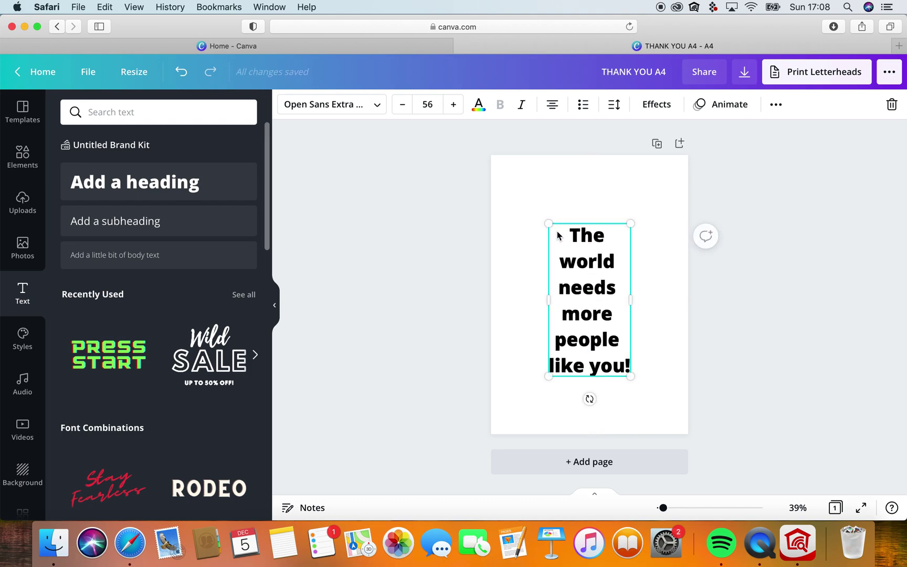
pyautogui.moveTo(548, 221); pyautogui.dragTo(527, 184)
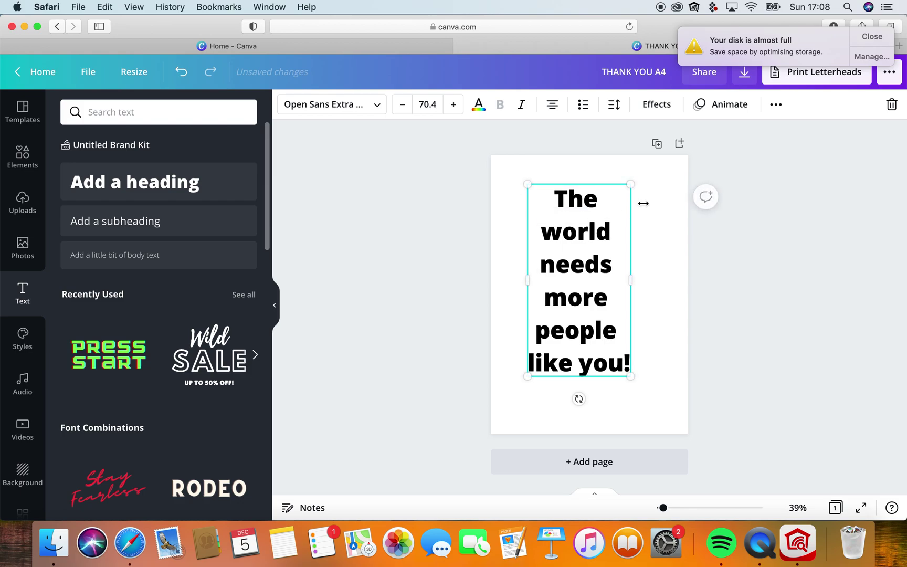
pyautogui.moveTo(630, 182)
pyautogui.mouseDown()
pyautogui.moveTo(658, 174)
pyautogui.moveTo(640, 166)
pyautogui.mouseUp()
pyautogui.moveTo(527, 376); pyautogui.dragTo(515, 399)
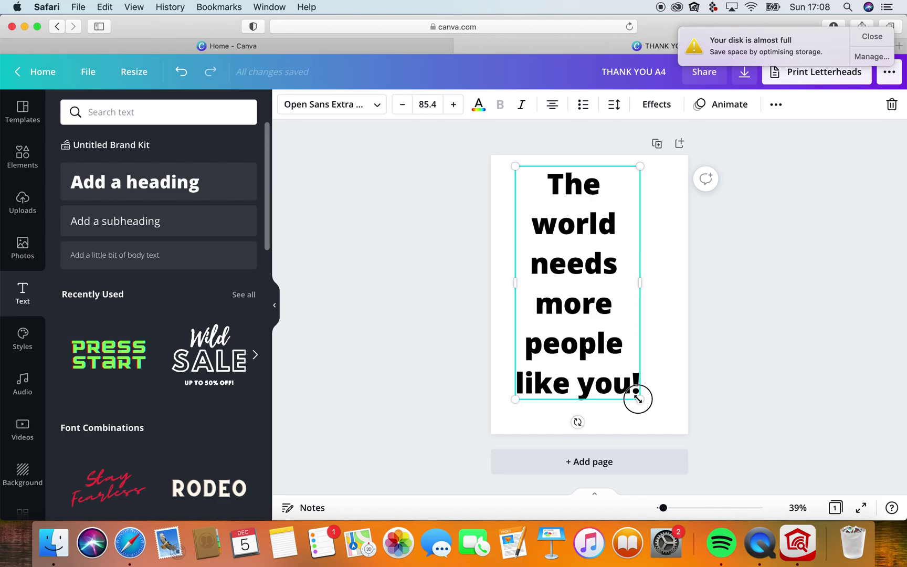
pyautogui.moveTo(637, 399)
pyautogui.mouseDown()
pyautogui.moveTo(652, 403)
pyautogui.moveTo(649, 415)
pyautogui.mouseUp()
pyautogui.moveTo(583, 325); pyautogui.dragTo(591, 328)
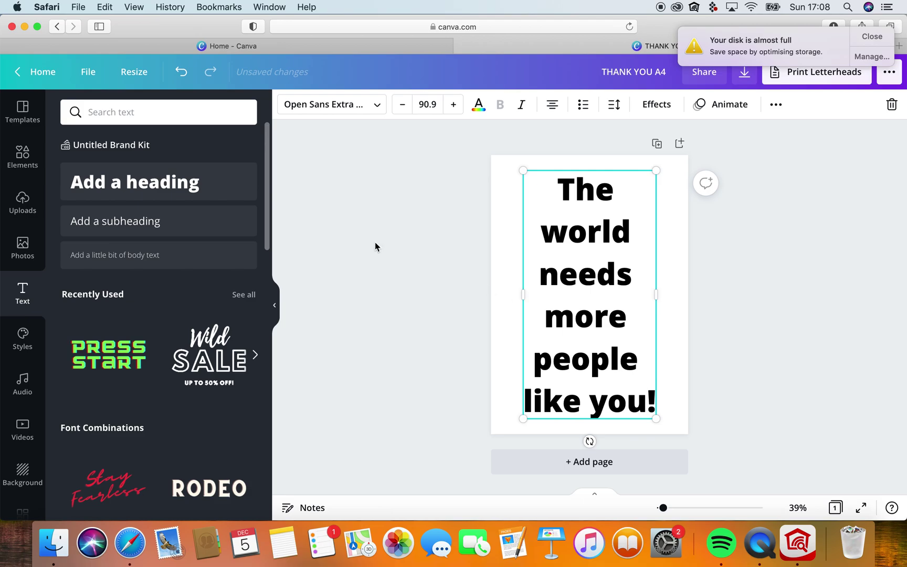
# Step: Switch the quote to the Blueberry font and widen its text box on both sides
pyautogui.click(376, 106)
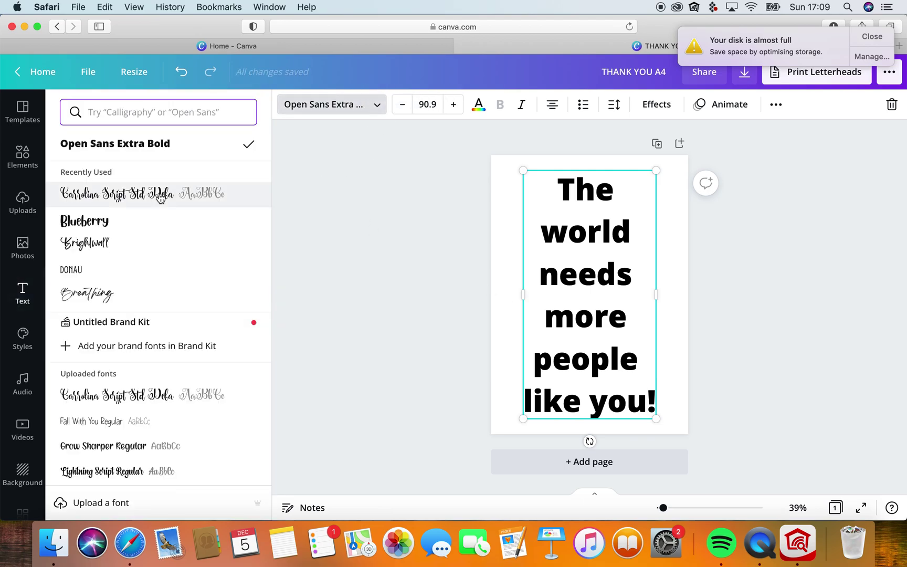
pyautogui.click(77, 225)
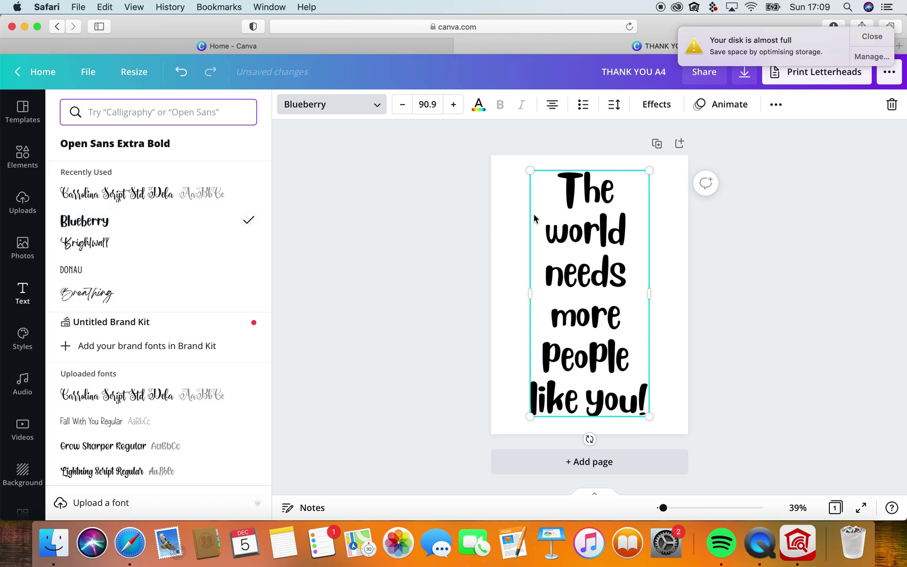
pyautogui.moveTo(530, 171); pyautogui.dragTo(512, 171)
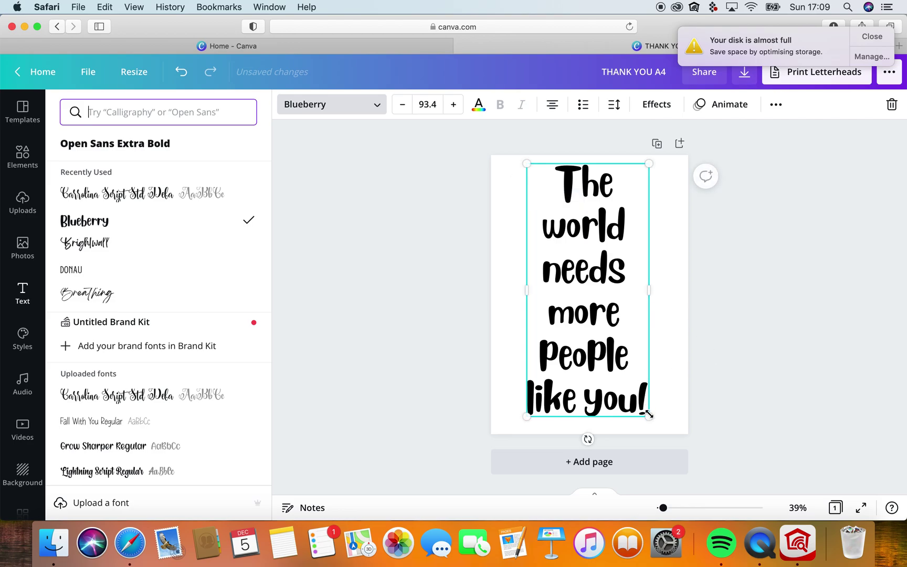
pyautogui.moveTo(650, 289); pyautogui.dragTo(670, 290)
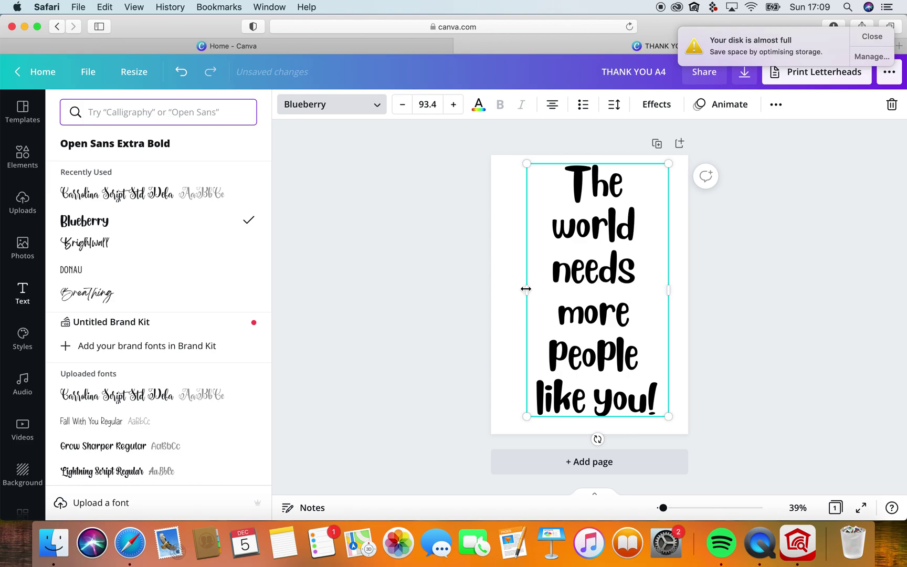
pyautogui.moveTo(525, 288); pyautogui.dragTo(505, 289)
# Step: Shrink the quote slightly to size 91 and nudge it down to recentre it
pyautogui.click(718, 325)
pyautogui.click(716, 324)
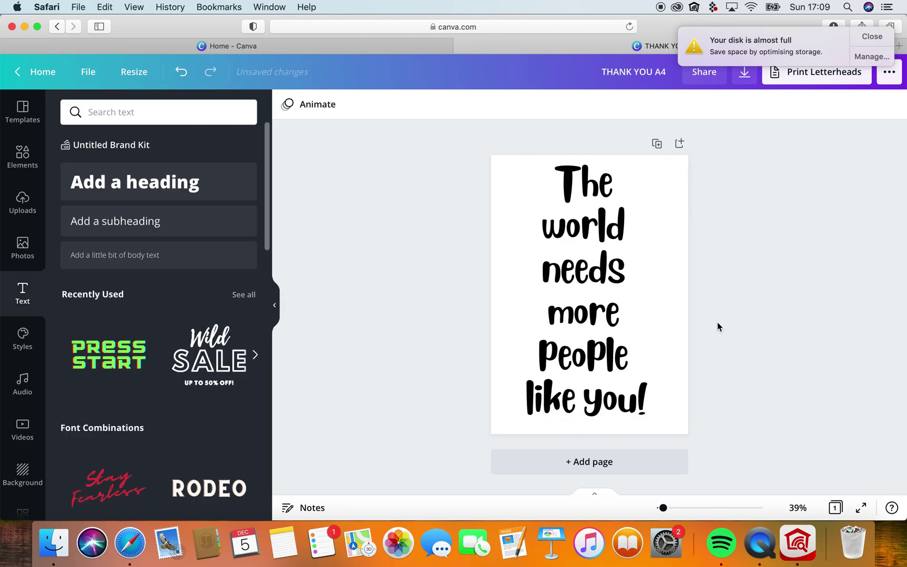
pyautogui.click(603, 325)
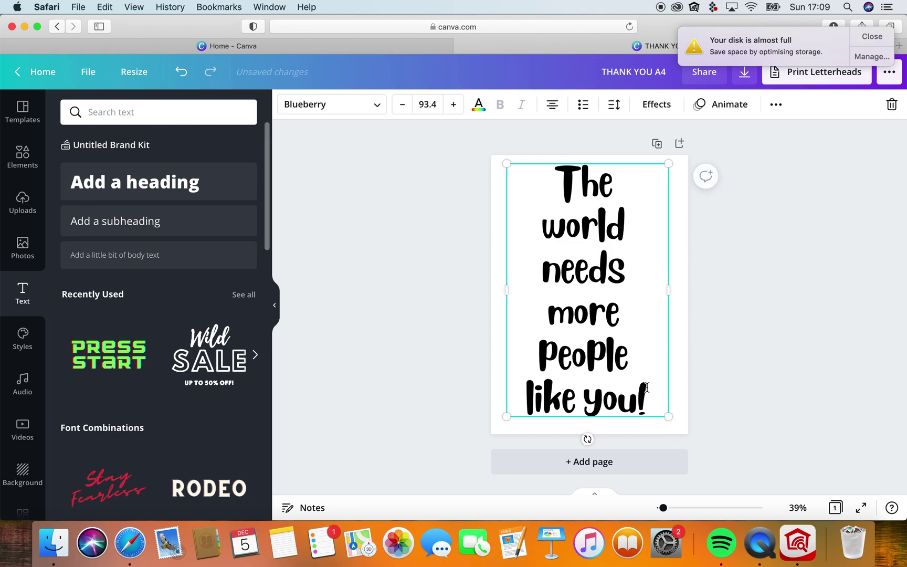
pyautogui.moveTo(665, 416); pyautogui.dragTo(664, 410)
pyautogui.moveTo(628, 355); pyautogui.dragTo(627, 359)
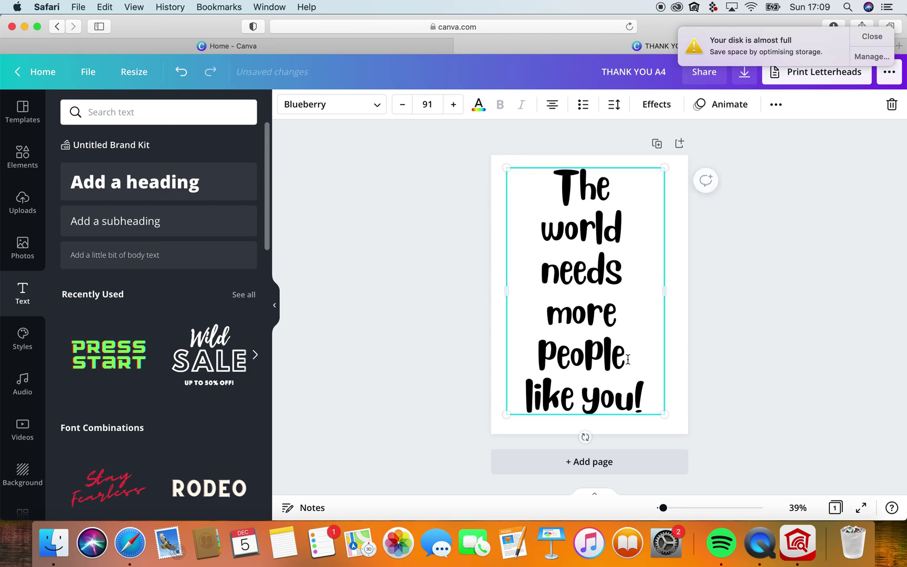
pyautogui.click(801, 344)
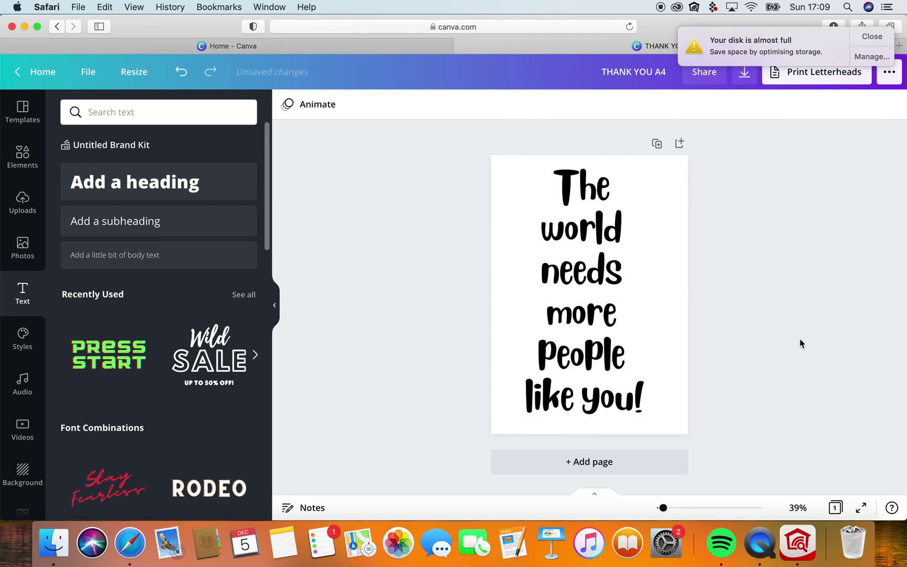
# Step: Duplicate the poster page and set the copy's quote in Carrolina Script Std Deda
pyautogui.click(656, 143)
pyautogui.doubleClick(574, 260)
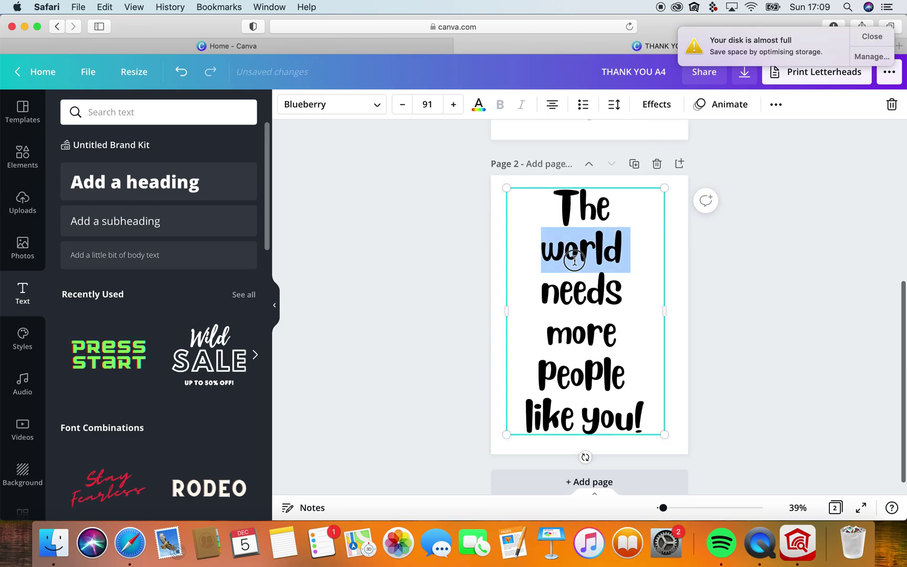
pyautogui.moveTo(531, 208); pyautogui.dragTo(632, 412)
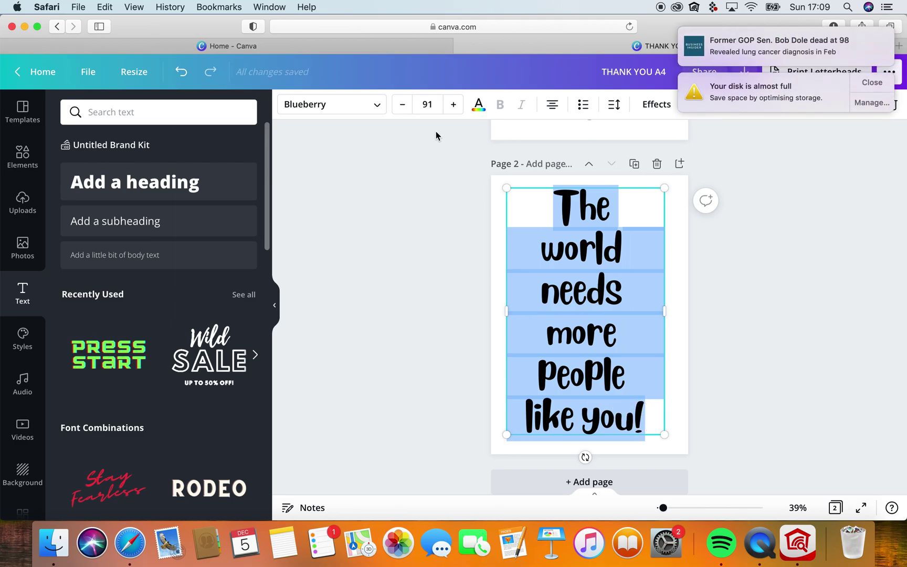
pyautogui.click(376, 105)
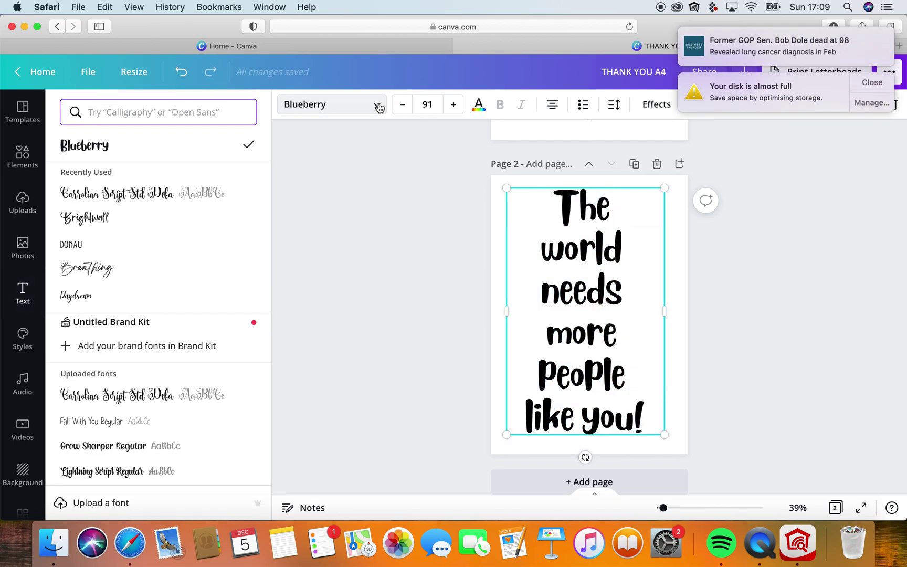
pyautogui.click(128, 195)
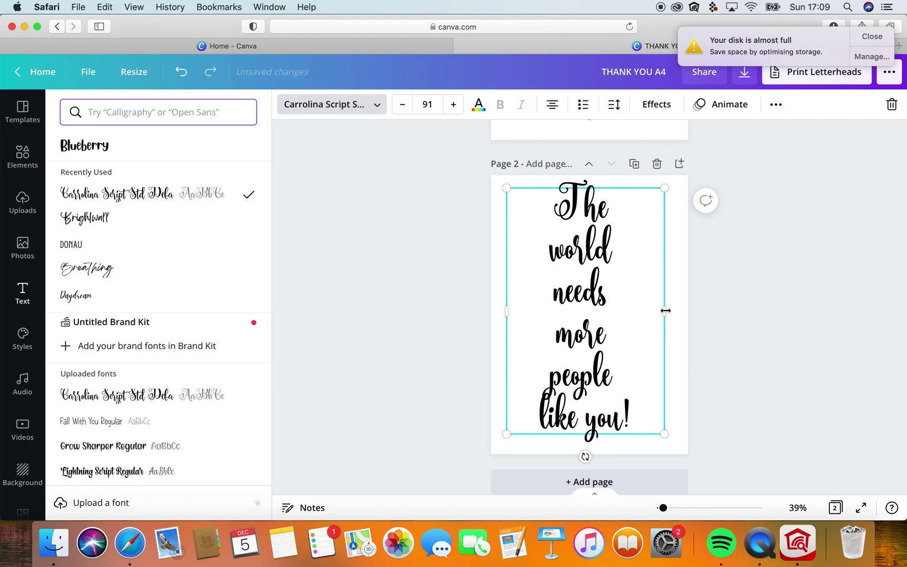
# Step: Adjust the quote's text box and raise its font size four steps
pyautogui.moveTo(664, 310); pyautogui.dragTo(680, 310)
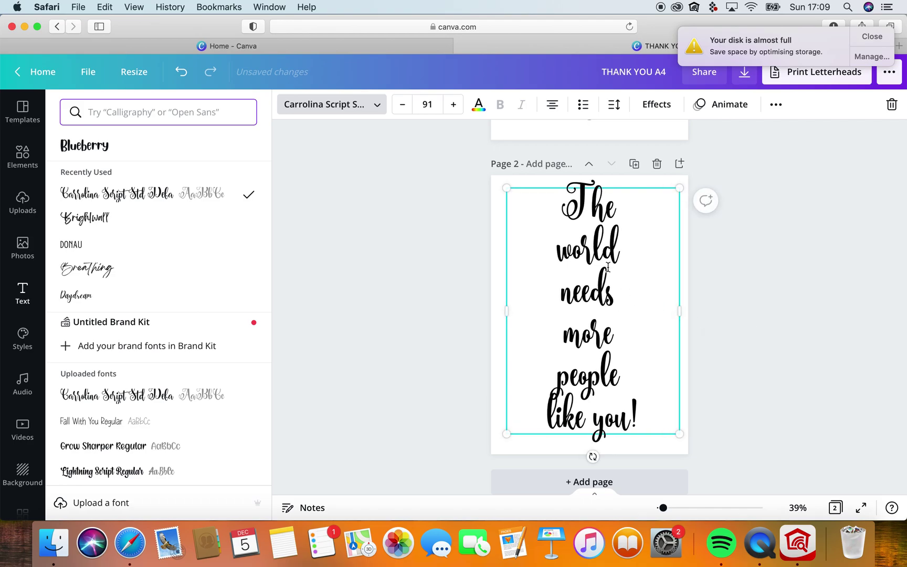
pyautogui.moveTo(506, 189); pyautogui.dragTo(516, 201)
pyautogui.moveTo(581, 303); pyautogui.dragTo(571, 301)
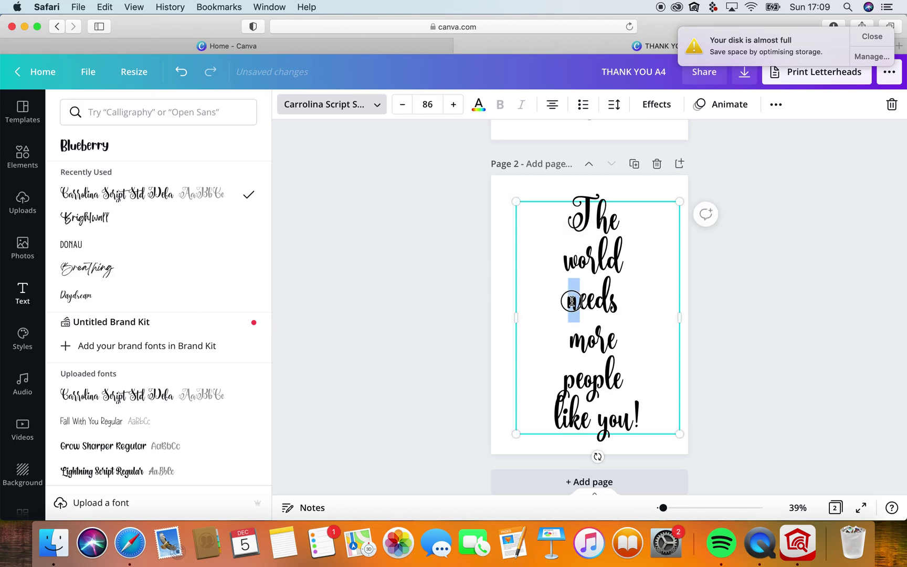
pyautogui.click(553, 237)
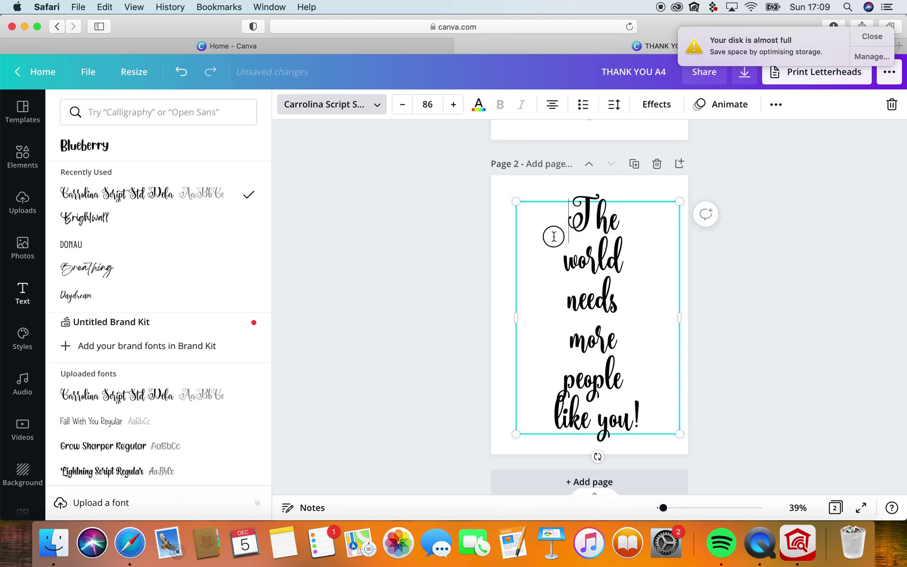
pyautogui.click(453, 104)
pyautogui.click(453, 104)
pyautogui.click(453, 104)
pyautogui.click(453, 104)
pyautogui.click(454, 104)
pyautogui.click(453, 104)
pyautogui.click(453, 104)
pyautogui.click(454, 104)
pyautogui.click(453, 104)
pyautogui.click(454, 104)
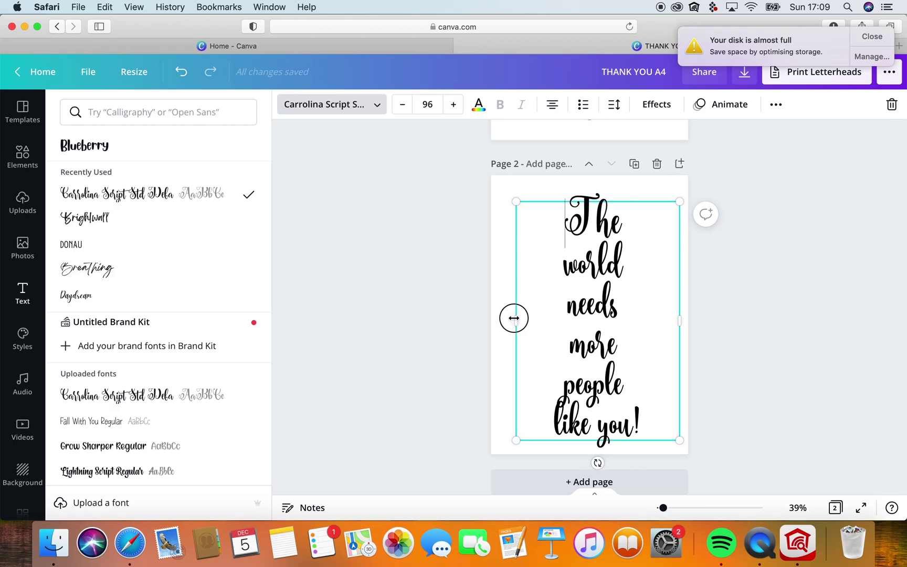
# Step: Widen the text box on both sides and enlarge the quote to size 88.4
pyautogui.moveTo(514, 318); pyautogui.dragTo(501, 318)
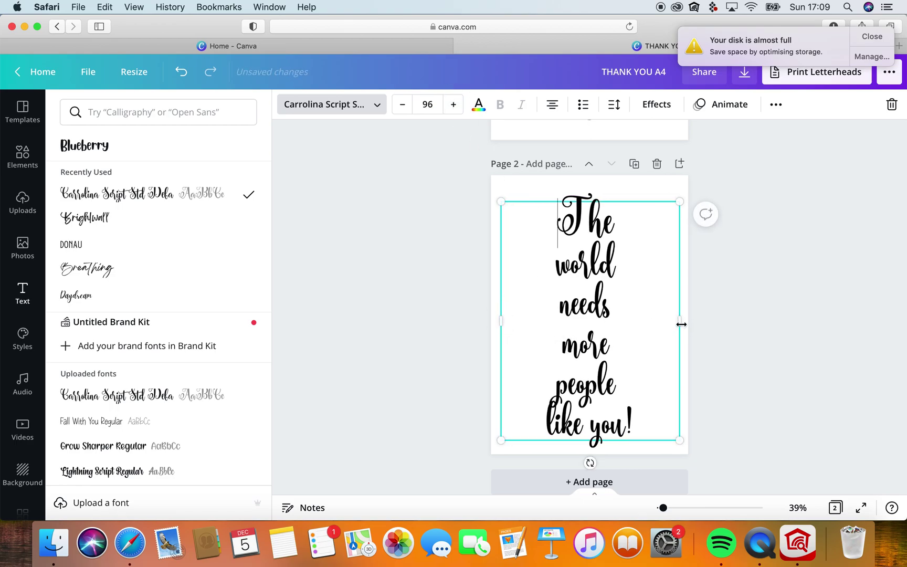
pyautogui.moveTo(675, 320); pyautogui.dragTo(686, 320)
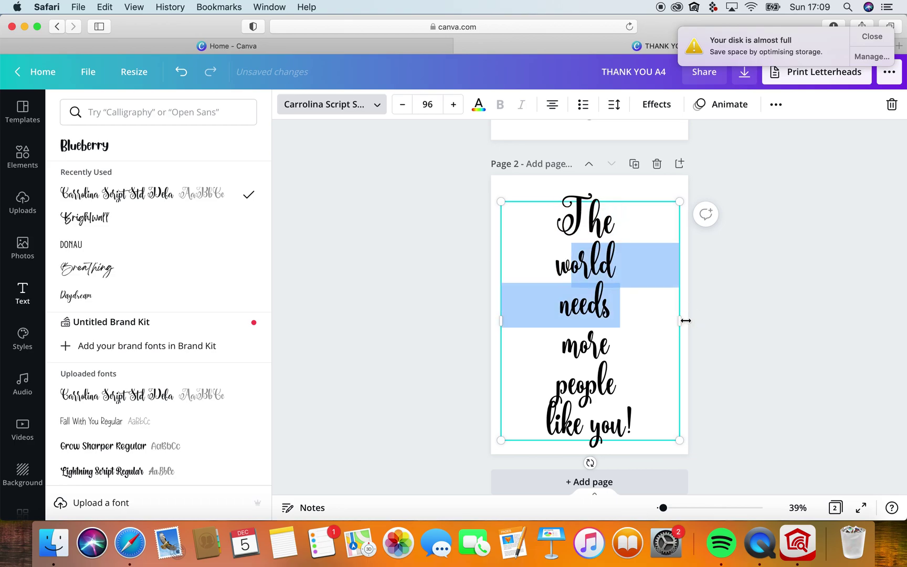
pyautogui.click(659, 334)
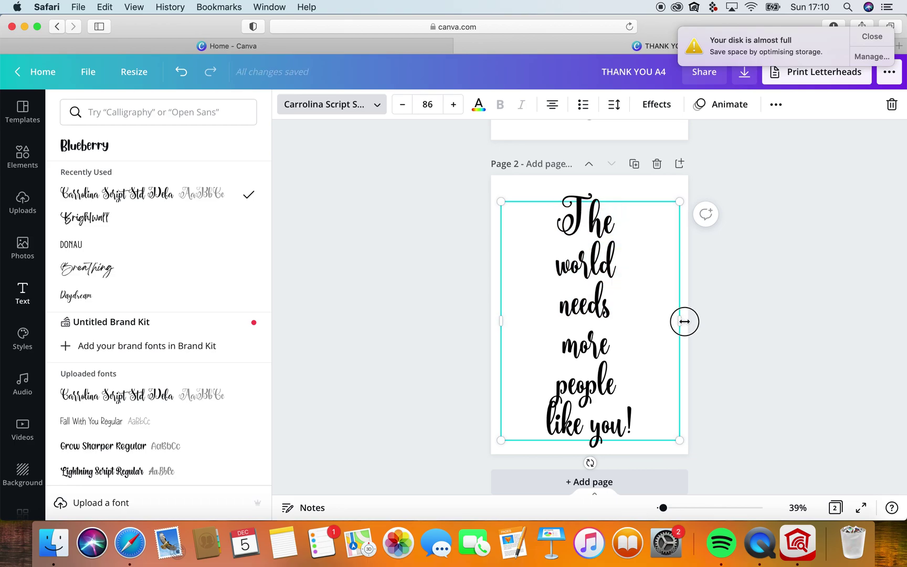
pyautogui.moveTo(684, 321); pyautogui.dragTo(688, 321)
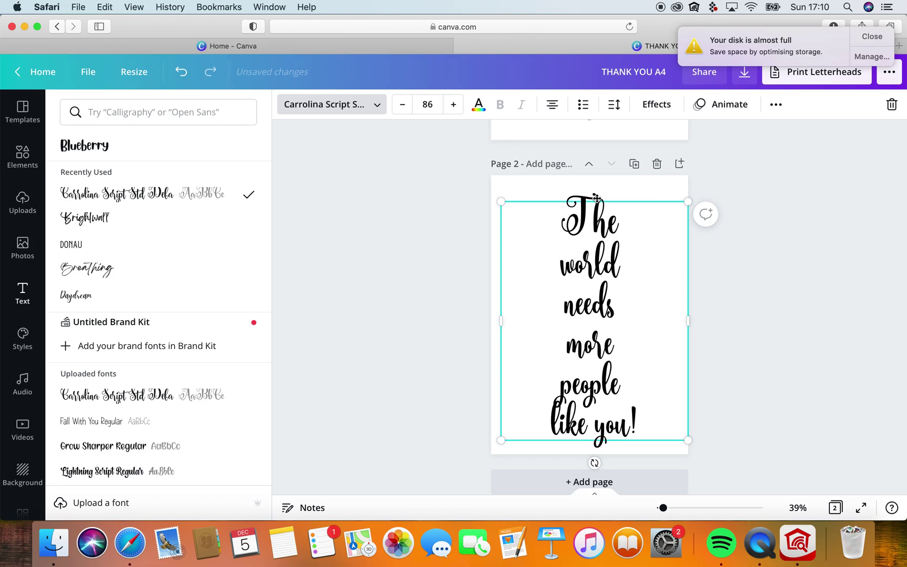
pyautogui.click(569, 197)
pyautogui.click(563, 198)
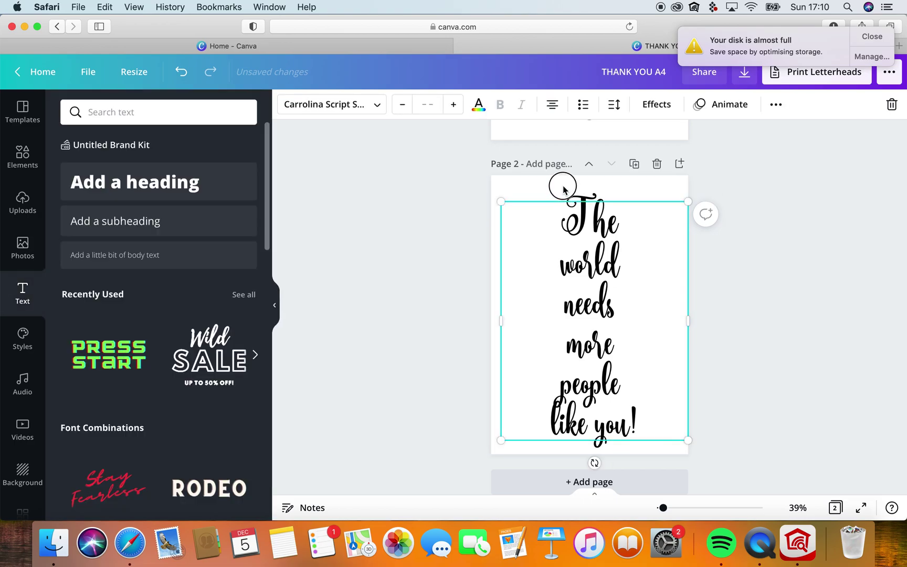
pyautogui.moveTo(503, 200)
pyautogui.mouseDown()
pyautogui.moveTo(502, 183)
pyautogui.moveTo(495, 195)
pyautogui.mouseUp()
pyautogui.click(798, 297)
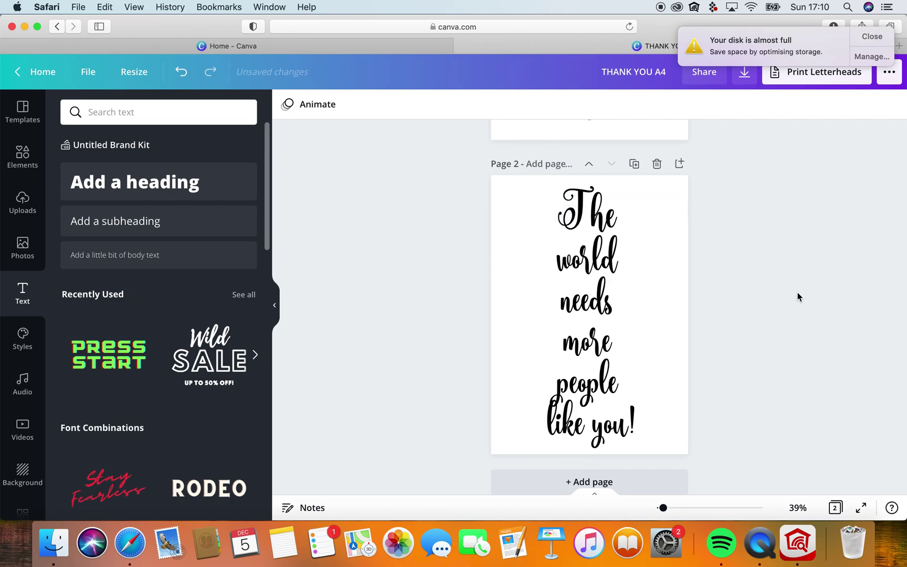
# Step: Duplicate page 2 into page 3 and switch that copy's quote lines to Daydream
pyautogui.click(634, 163)
pyautogui.doubleClick(561, 277)
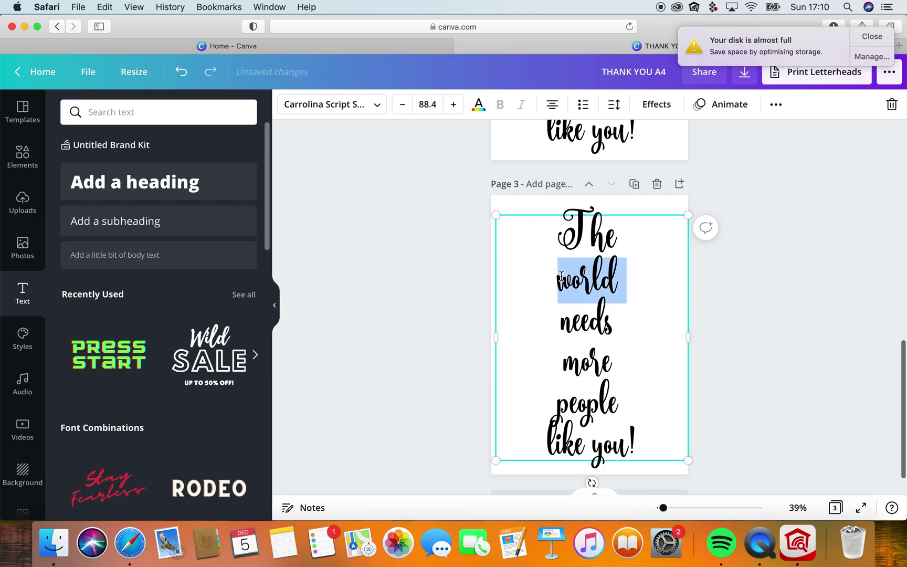
pyautogui.click(652, 420)
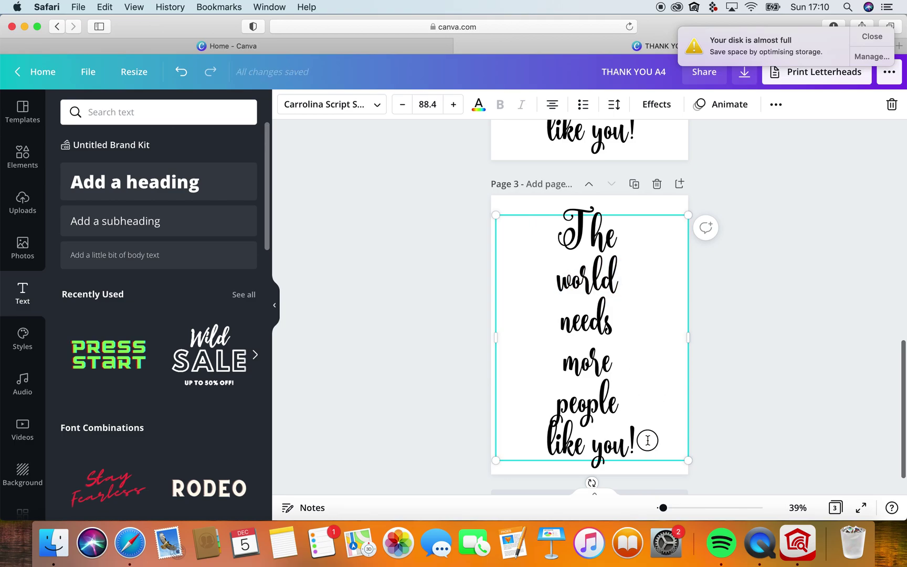
pyautogui.moveTo(647, 440); pyautogui.dragTo(516, 241)
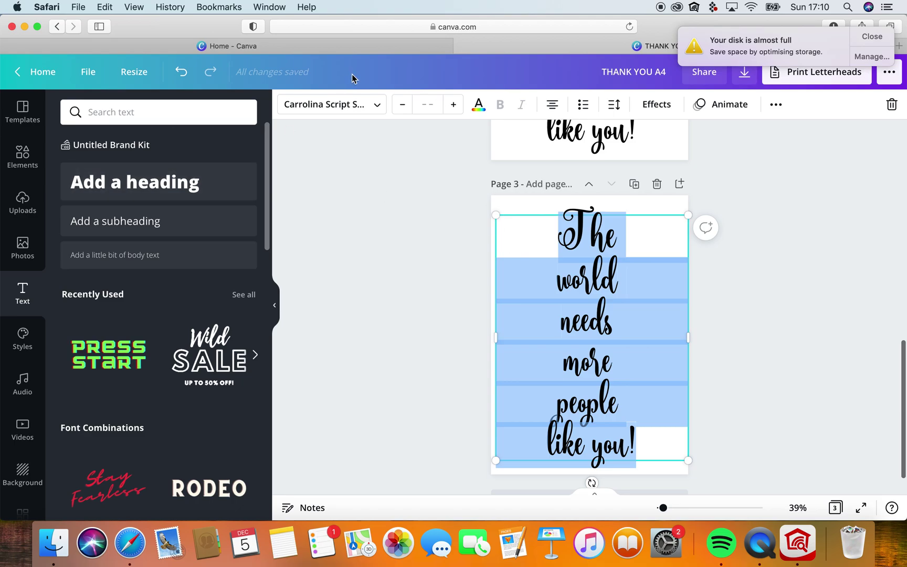
pyautogui.click(348, 103)
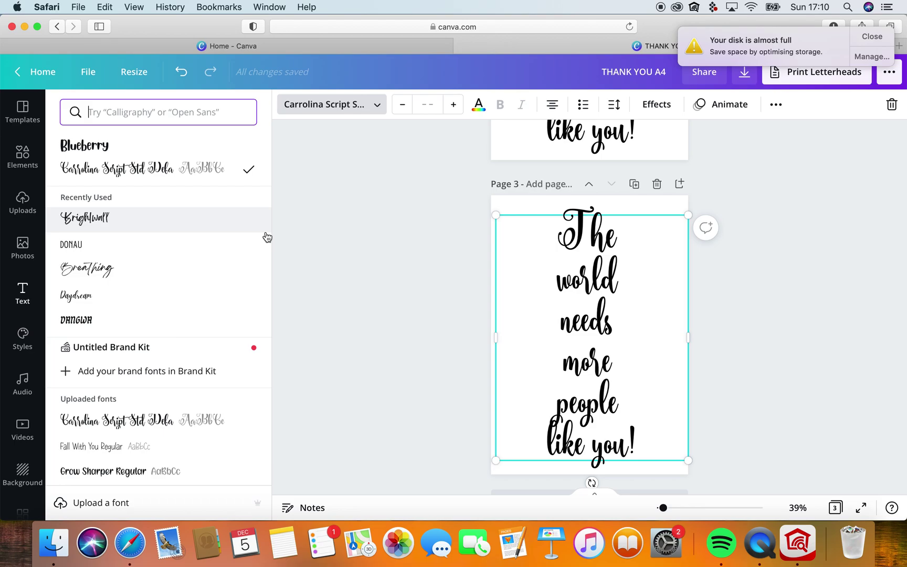
pyautogui.click(96, 297)
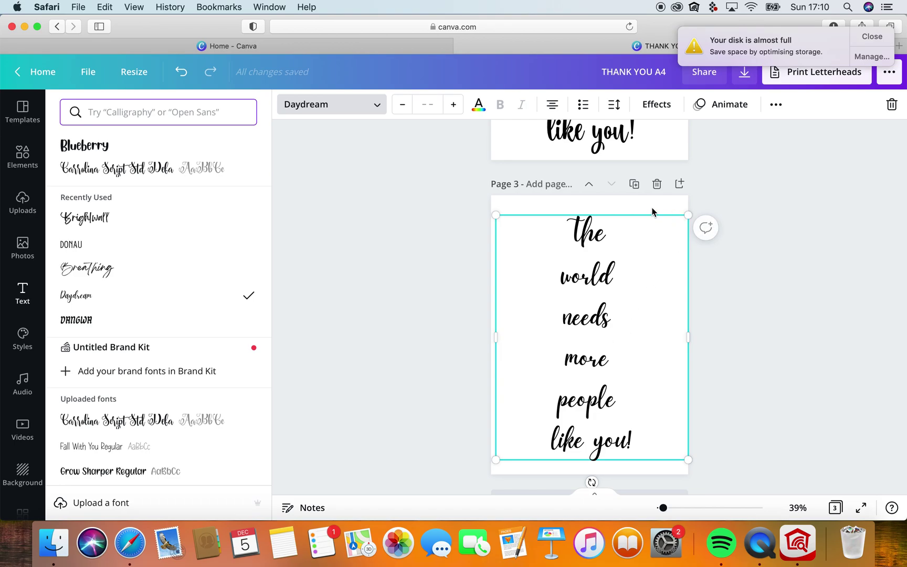
# Step: Delete the quote from page 3, leaving that page blank
pyautogui.press('Escape')
pyautogui.press('BackSpace')
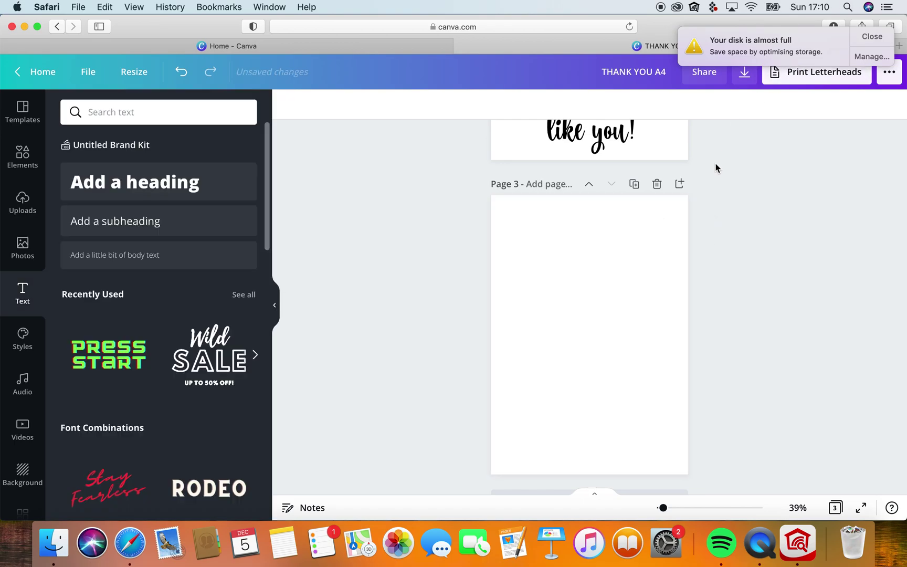
pyautogui.scroll(10, 743, 179)
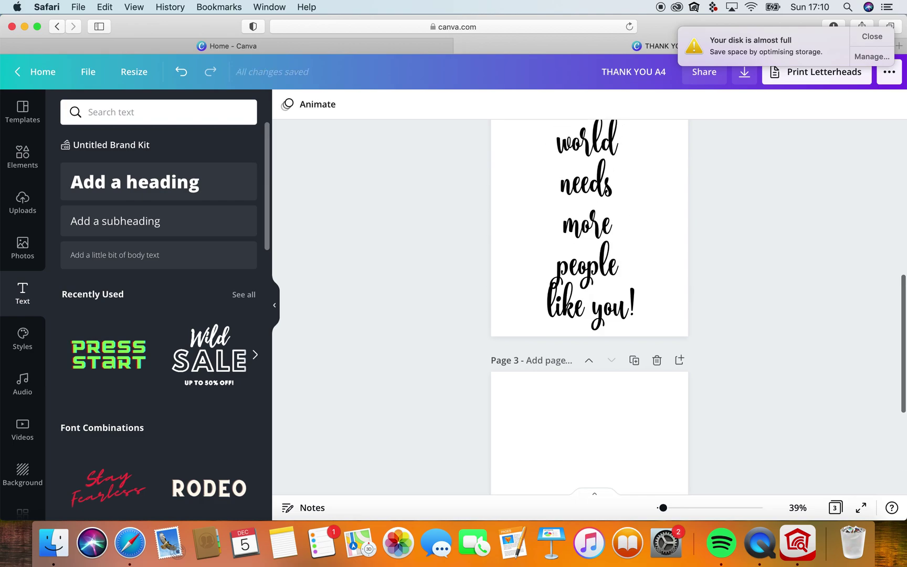
# Step: Resize page 2's Carrolina Script quote from its corners and recentre it to fill the page
pyautogui.click(637, 274)
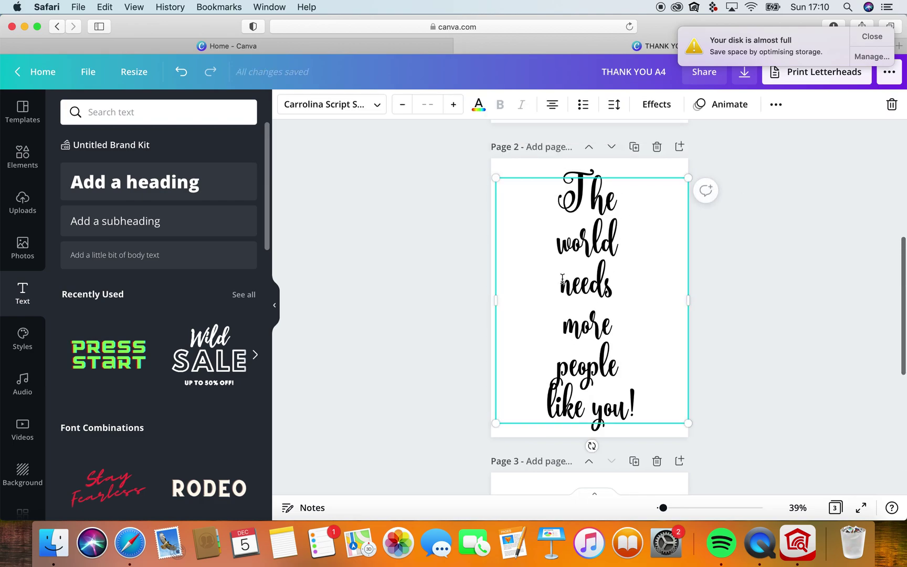
pyautogui.moveTo(494, 179); pyautogui.dragTo(514, 201)
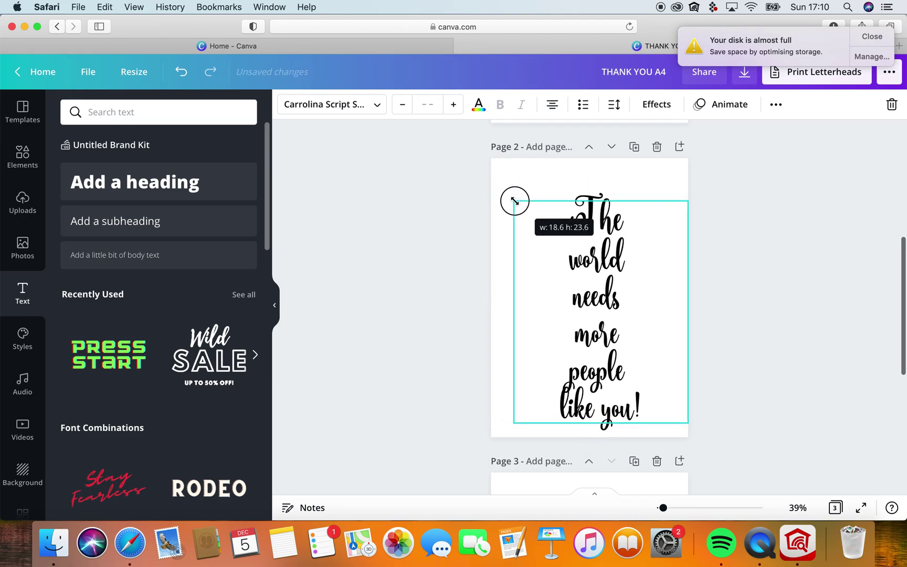
pyautogui.moveTo(647, 328); pyautogui.dragTo(636, 313)
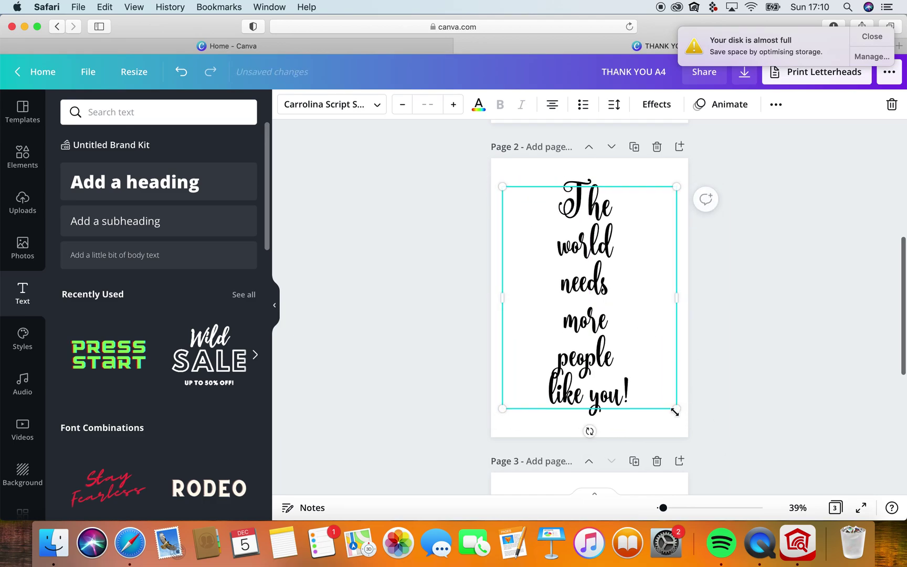
pyautogui.moveTo(674, 410); pyautogui.dragTo(682, 417)
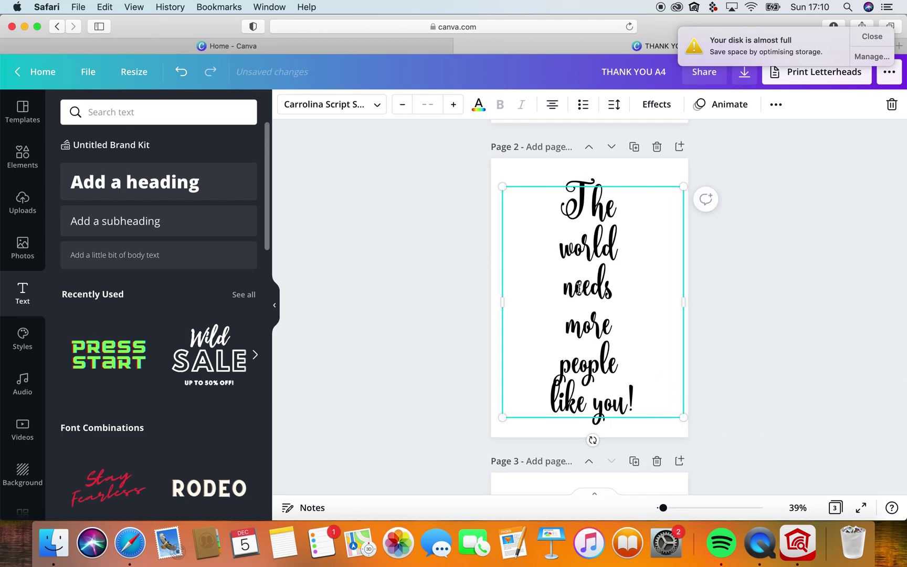
pyautogui.moveTo(682, 187); pyautogui.dragTo(646, 225)
pyautogui.moveTo(602, 324)
pyautogui.mouseDown()
pyautogui.moveTo(611, 324)
pyautogui.moveTo(609, 308)
pyautogui.mouseUp()
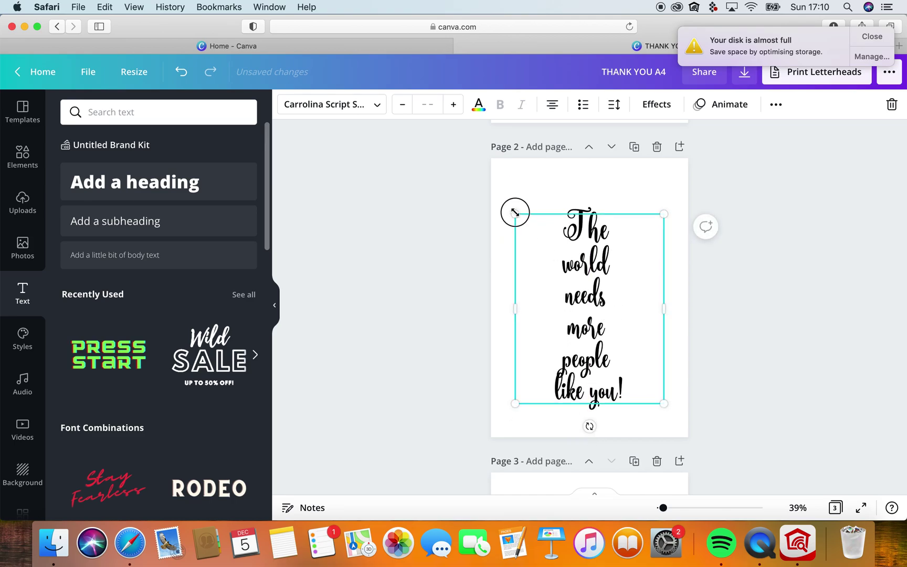
pyautogui.moveTo(515, 213); pyautogui.dragTo(483, 173)
pyautogui.moveTo(666, 174)
pyautogui.mouseDown()
pyautogui.moveTo(684, 170)
pyautogui.moveTo(676, 163)
pyautogui.mouseUp()
pyautogui.moveTo(607, 267); pyautogui.dragTo(615, 279)
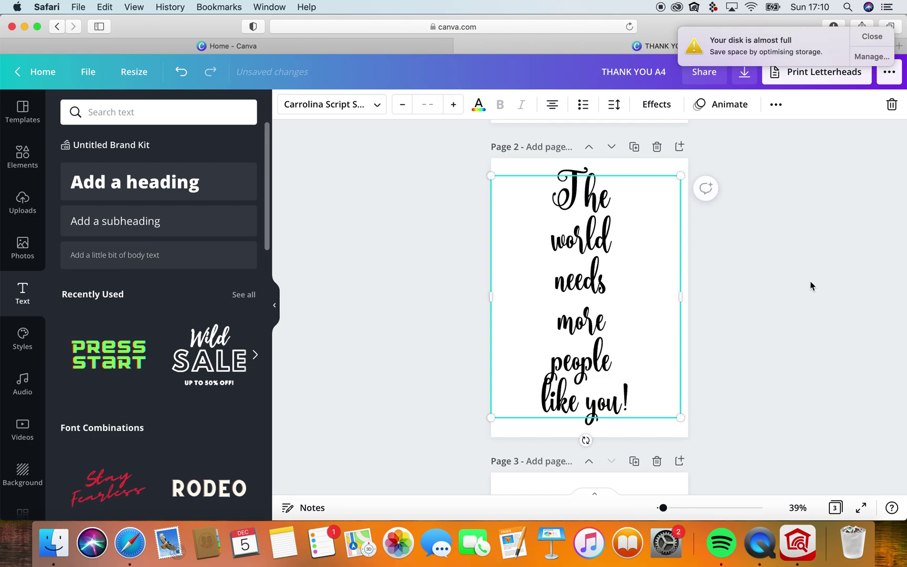
pyautogui.click(803, 294)
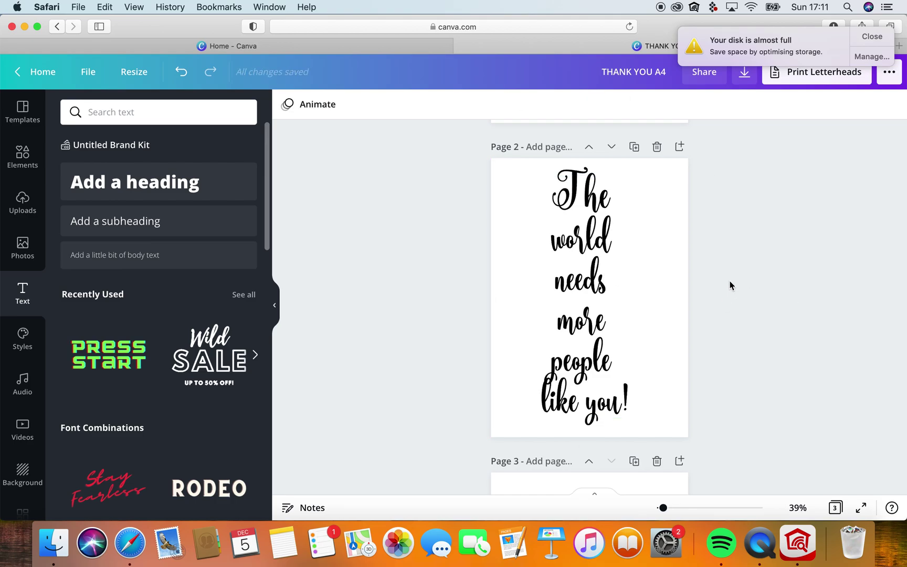
# Step: Scroll the canvas back up until page 1 and its Blueberry quote are fully visible
pyautogui.scroll(5, 747, 220)
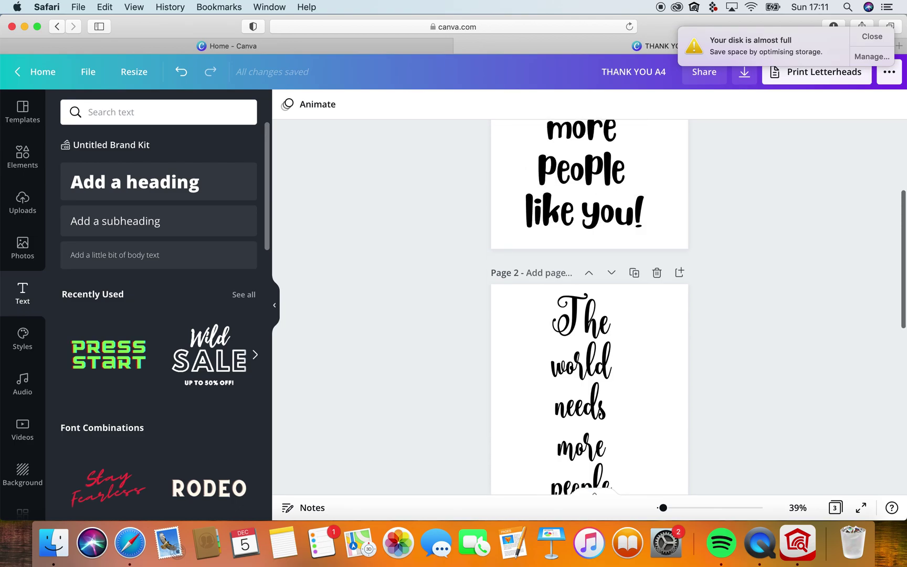
pyautogui.scroll(-2, 747, 221)
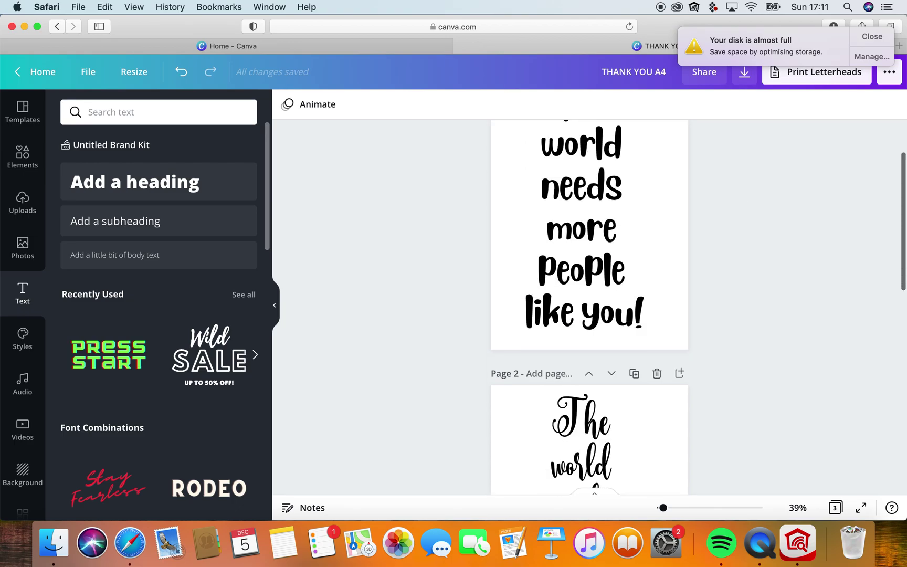
pyautogui.scroll(2, 748, 220)
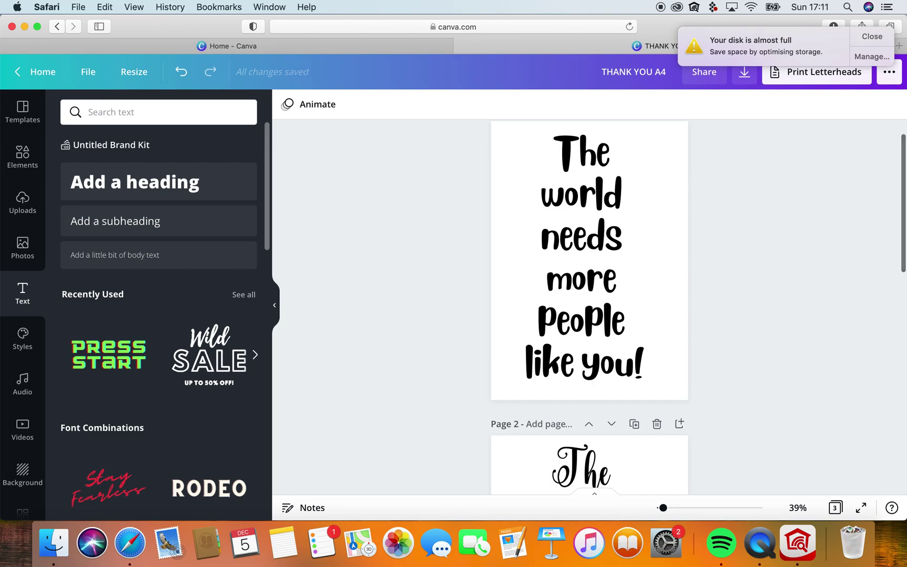
pyautogui.scroll(-9, 748, 221)
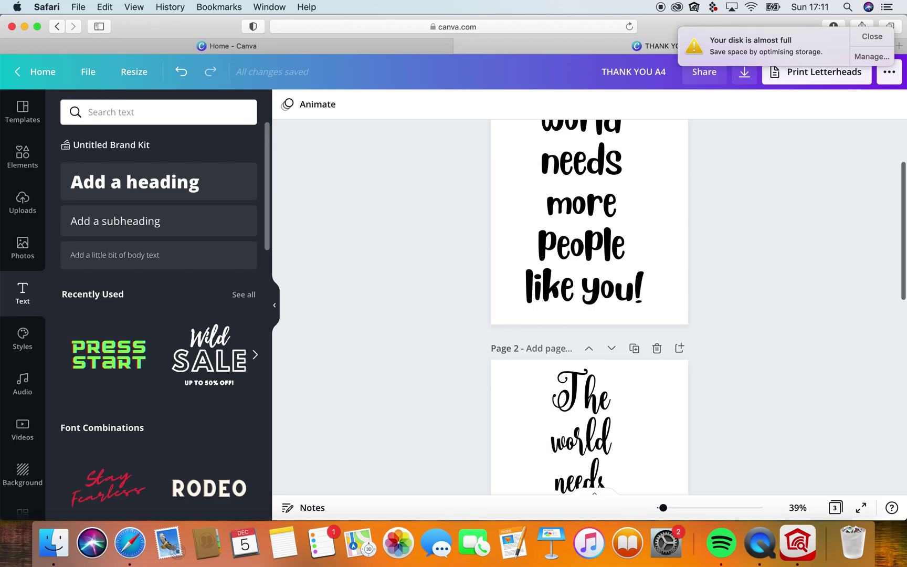
pyautogui.scroll(-3, 748, 220)
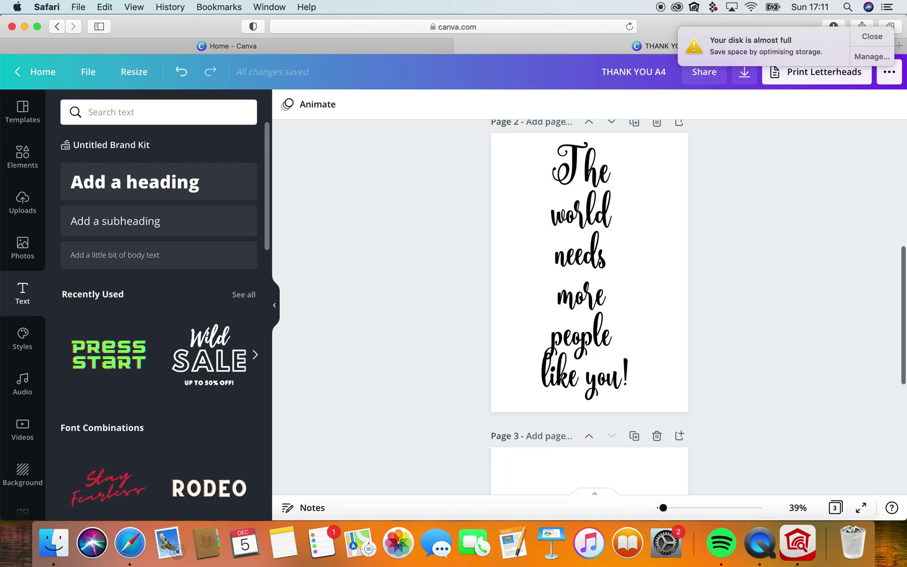
pyautogui.scroll(7, 590, 307)
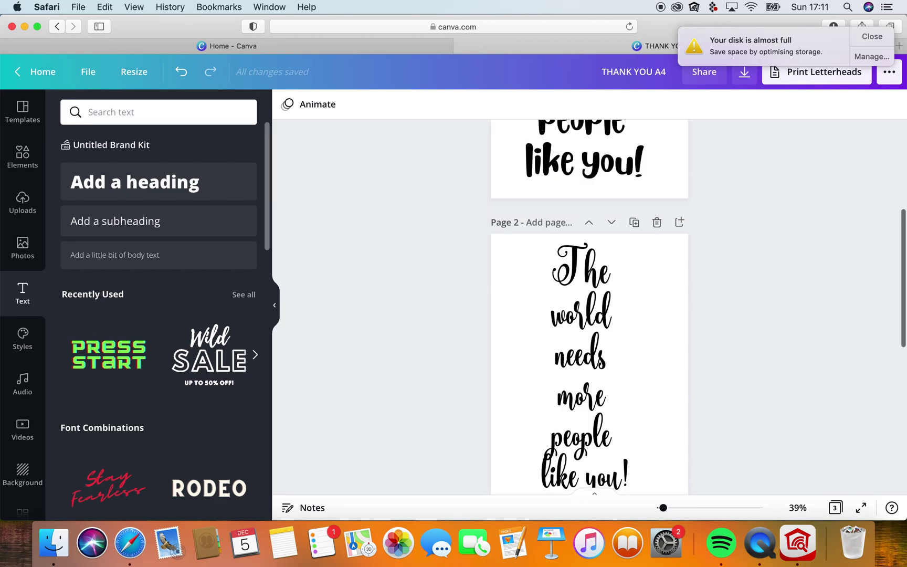
pyautogui.scroll(5, 596, 336)
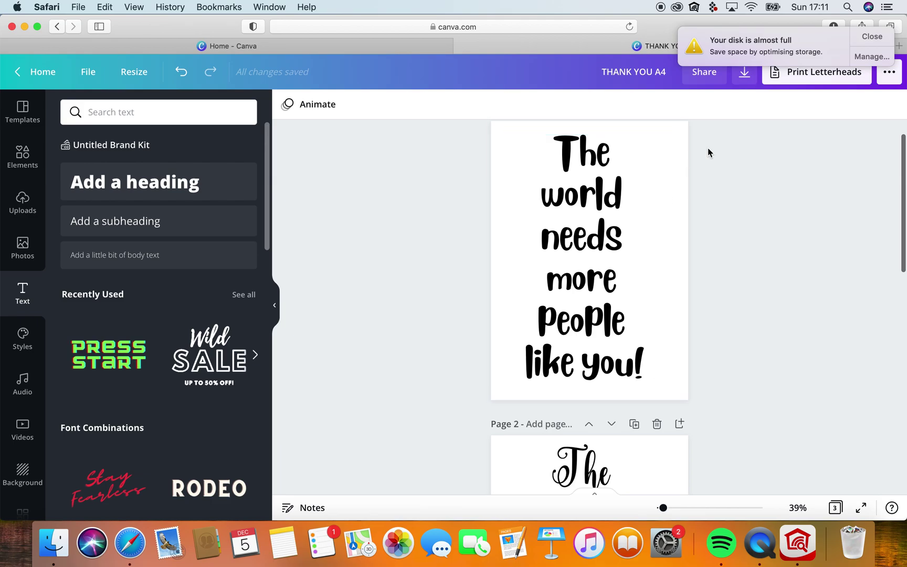
pyautogui.scroll(2, 617, 134)
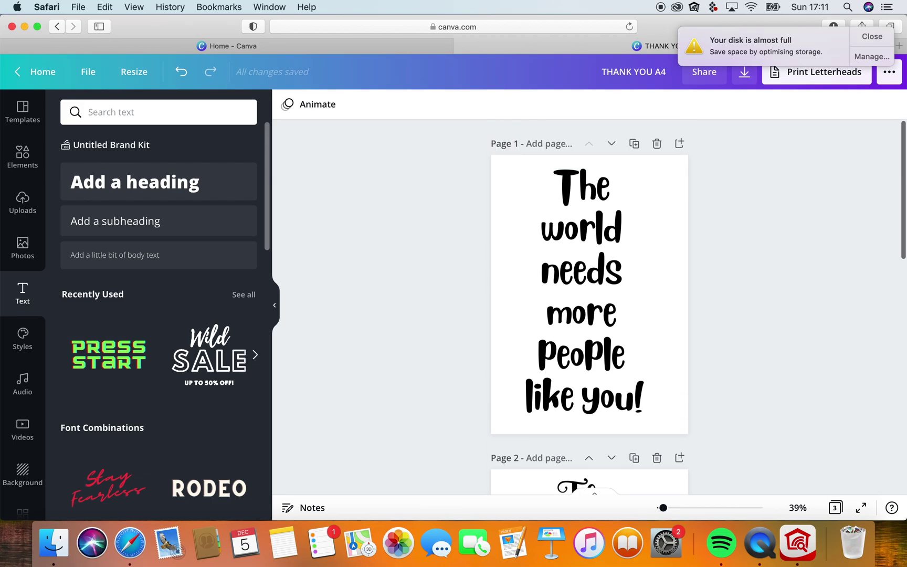
# Step: Duplicate page 1 and shrink the new page's quote to size 72, centred
pyautogui.click(633, 147)
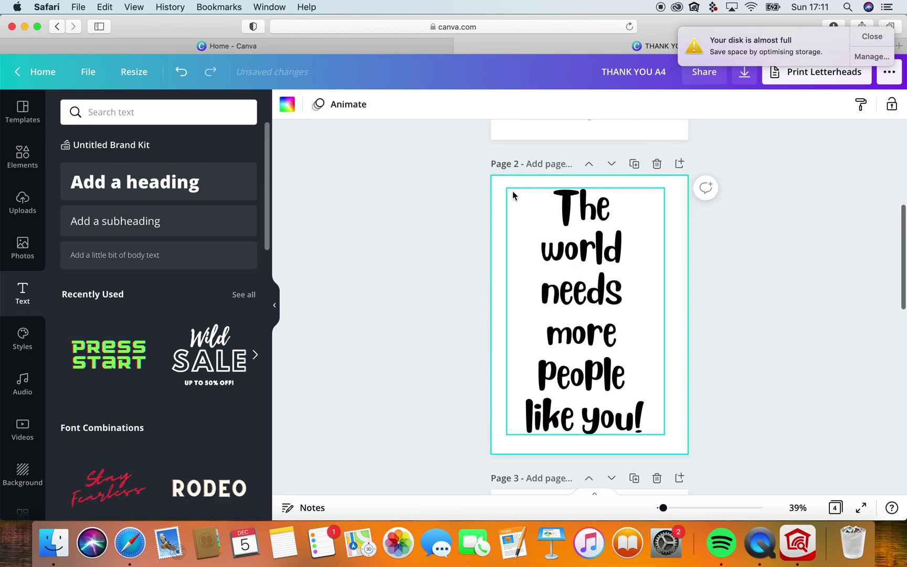
pyautogui.click(509, 189)
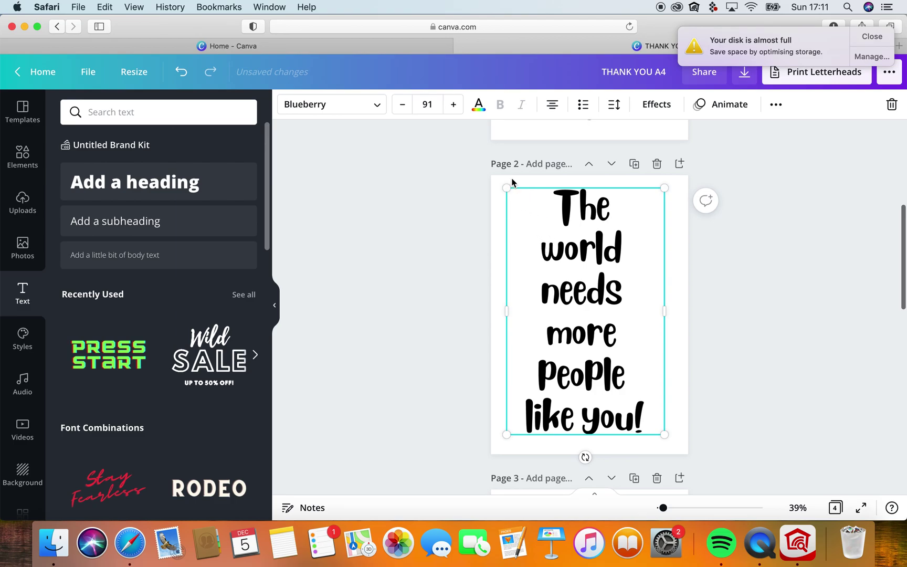
pyautogui.moveTo(504, 186); pyautogui.dragTo(539, 240)
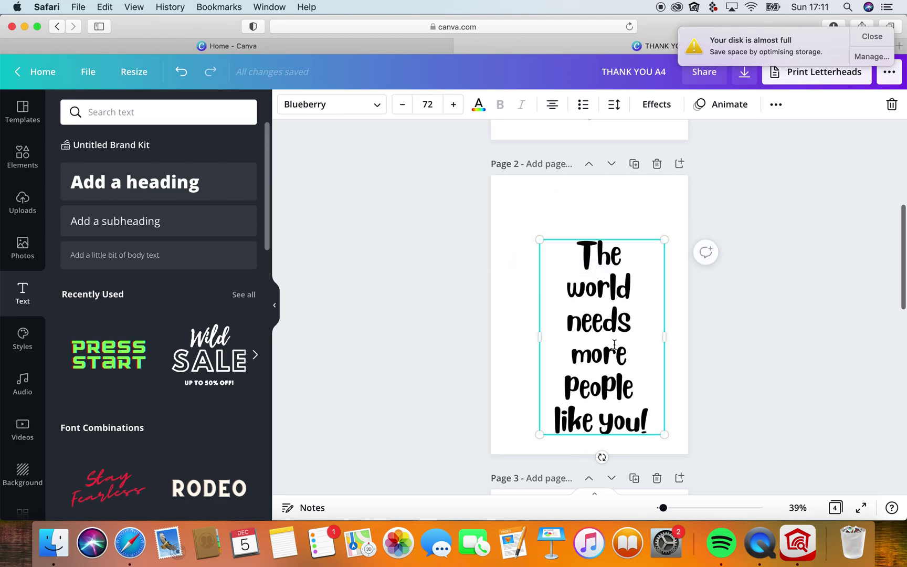
pyautogui.moveTo(612, 343); pyautogui.dragTo(594, 320)
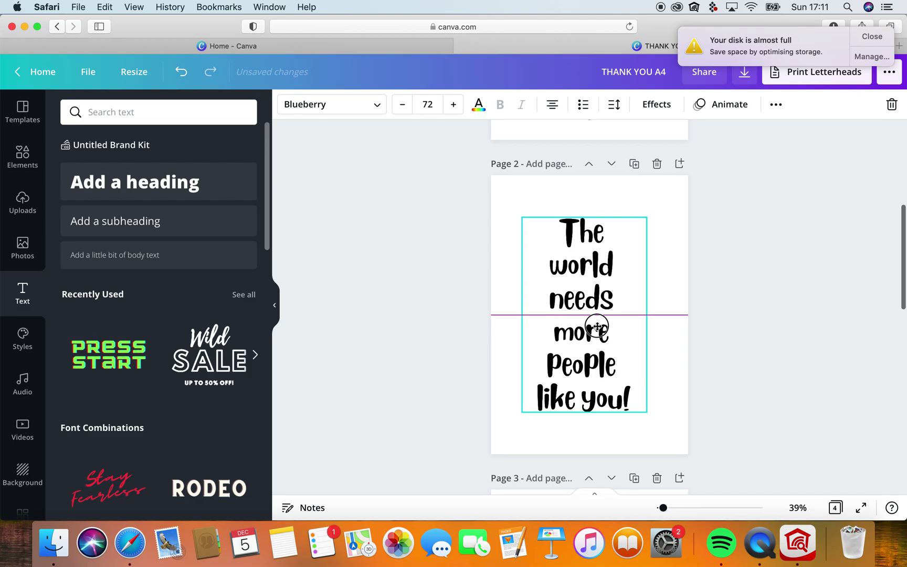
# Step: Set all lines of the copied quote in Carrolina Script Std Dela
pyautogui.doubleClick(601, 297)
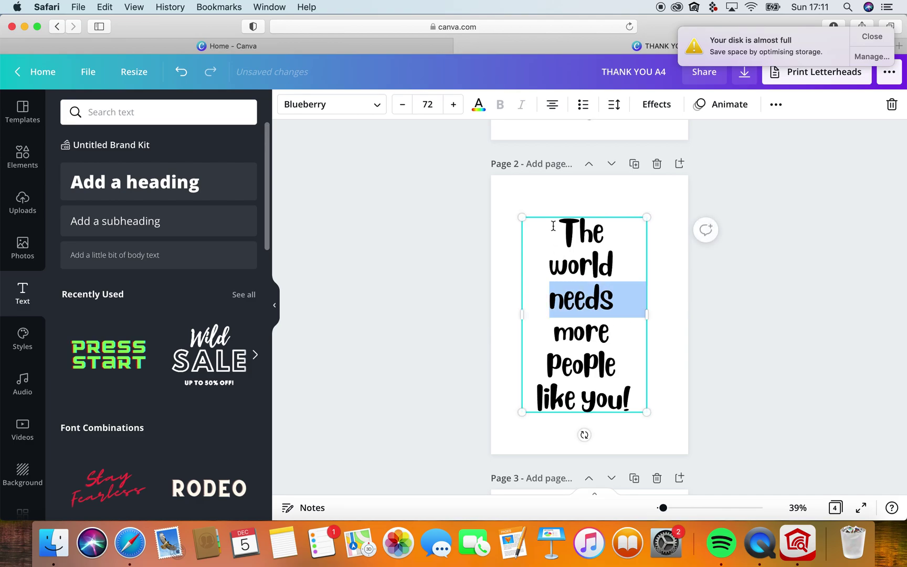
pyautogui.moveTo(555, 231); pyautogui.dragTo(632, 399)
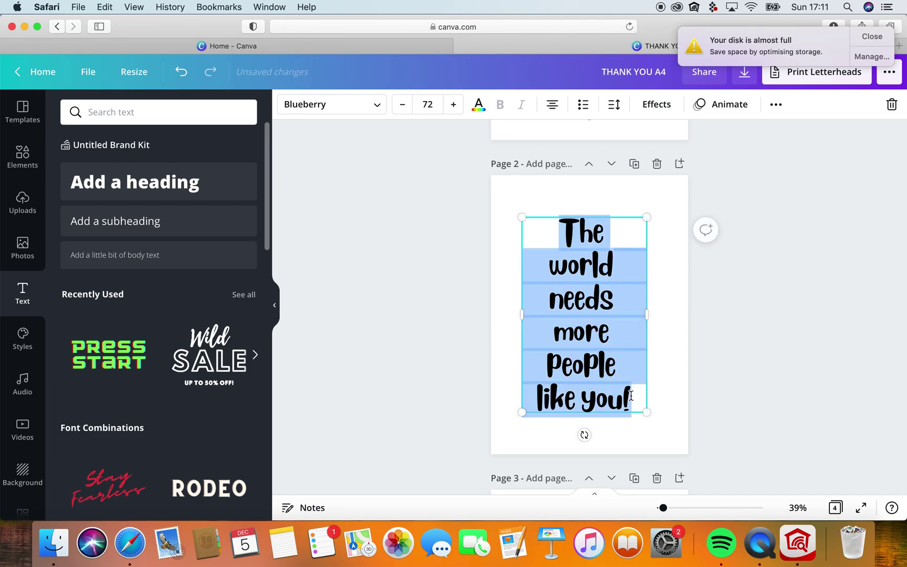
pyautogui.click(376, 104)
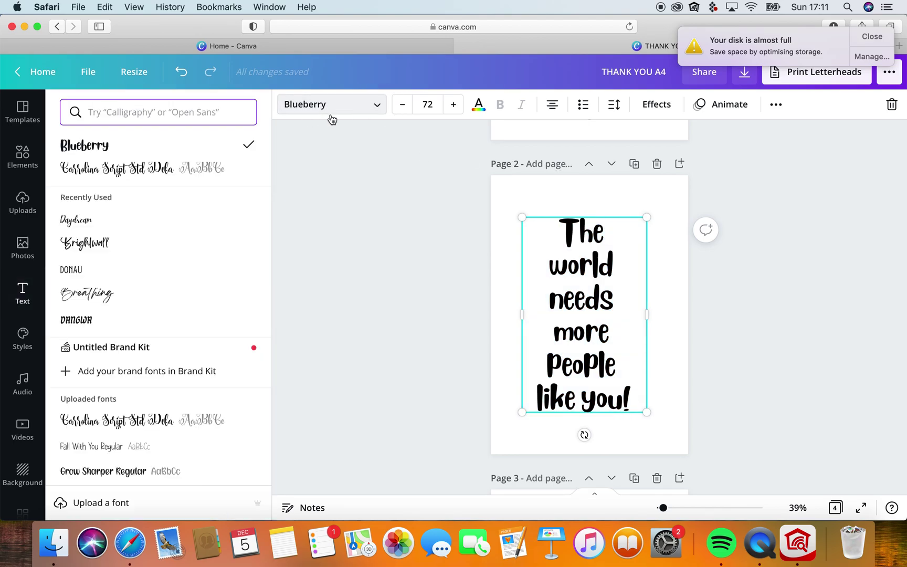
pyautogui.click(121, 169)
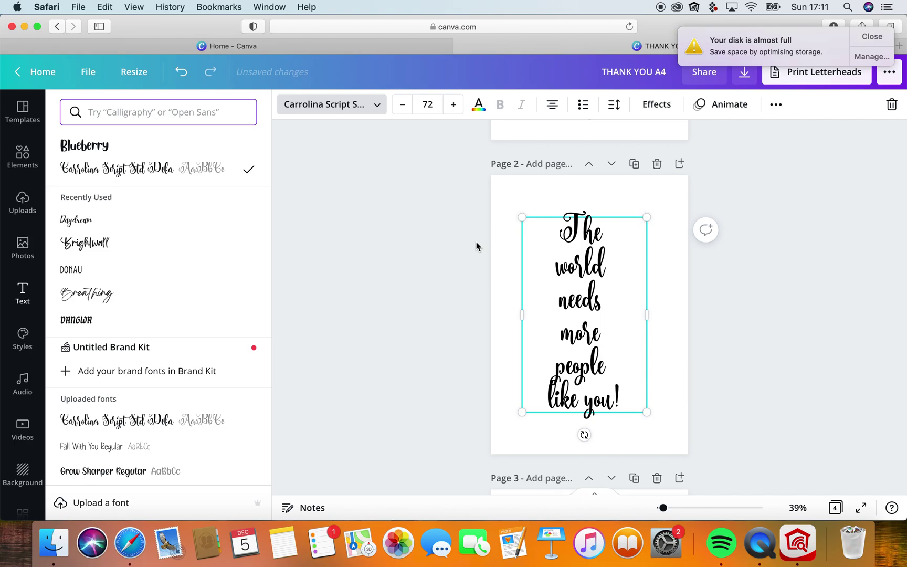
# Step: Enlarge the quote to size 86.1, widen its text box both ways, and recentre it
pyautogui.moveTo(521, 217); pyautogui.dragTo(500, 193)
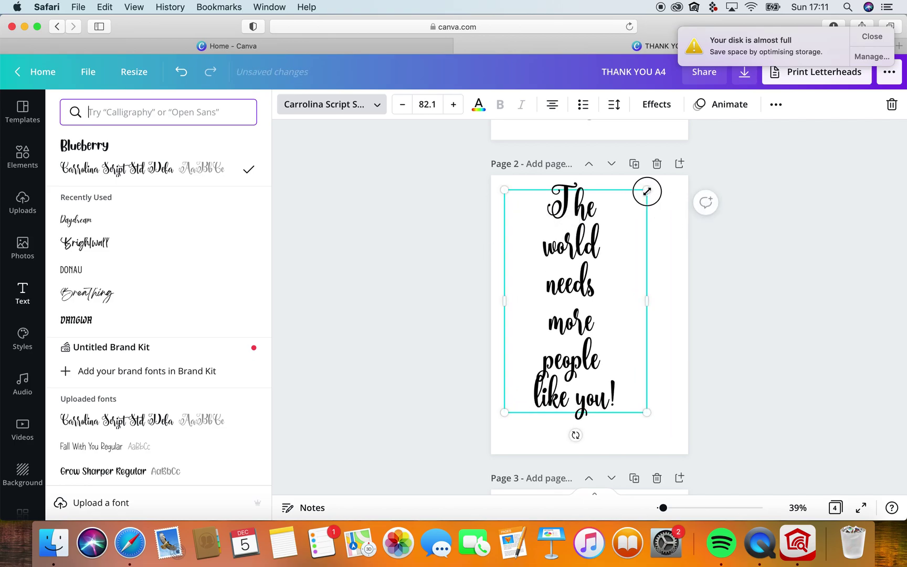
pyautogui.moveTo(644, 191)
pyautogui.mouseDown()
pyautogui.moveTo(667, 189)
pyautogui.moveTo(655, 181)
pyautogui.mouseUp()
pyautogui.moveTo(654, 296); pyautogui.dragTo(680, 297)
pyautogui.moveTo(505, 296); pyautogui.dragTo(497, 295)
pyautogui.click(624, 263)
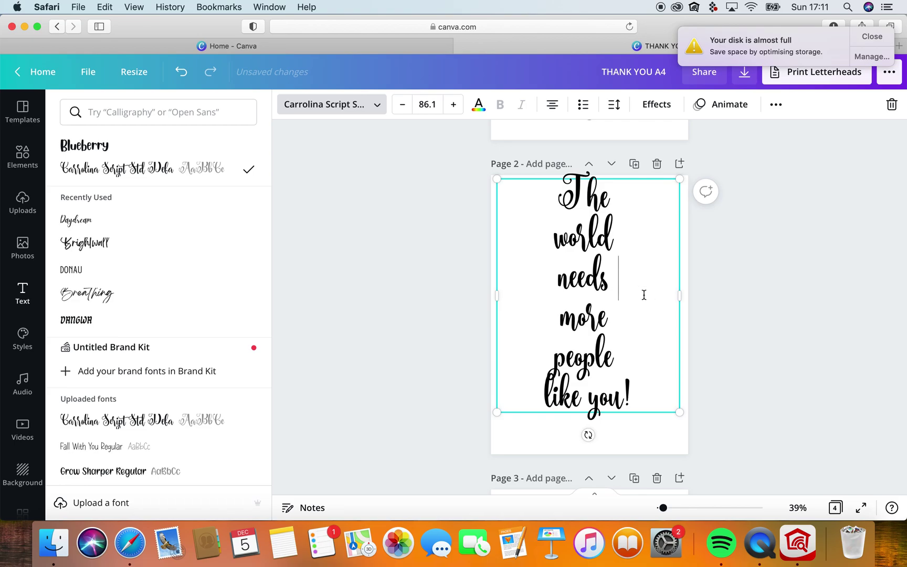
pyautogui.click(780, 278)
pyautogui.moveTo(633, 250)
pyautogui.mouseDown()
pyautogui.moveTo(633, 258)
pyautogui.moveTo(623, 249)
pyautogui.moveTo(623, 262)
pyautogui.mouseUp()
pyautogui.click(733, 286)
pyautogui.click(769, 293)
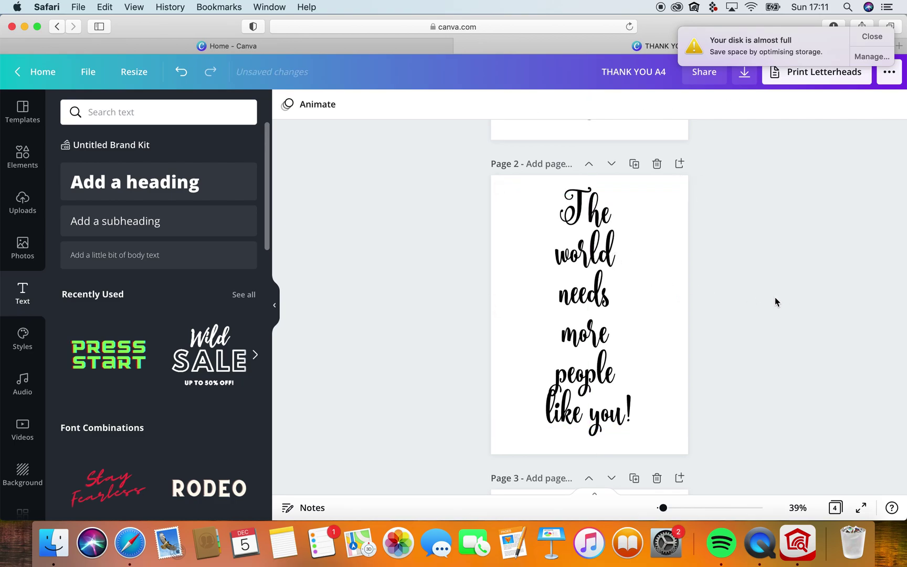
# Step: Delete the extra page 3 holding the duplicate script quote
pyautogui.scroll(-3, 735, 367)
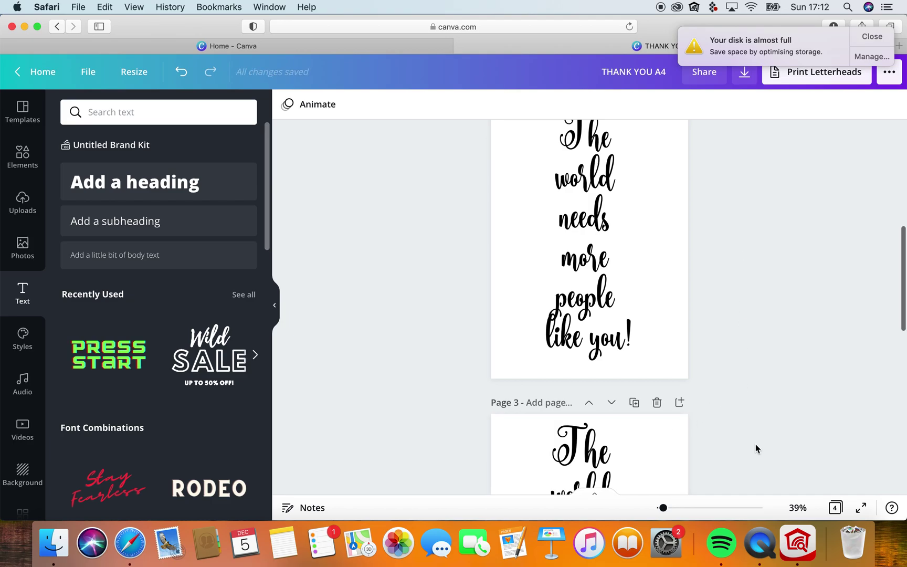
pyautogui.scroll(-5, 735, 379)
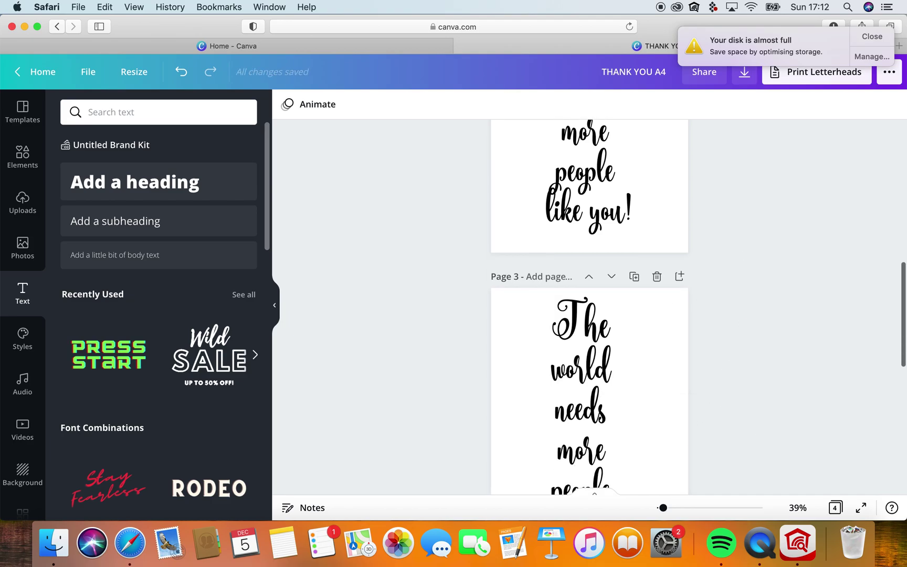
pyautogui.scroll(2, 708, 419)
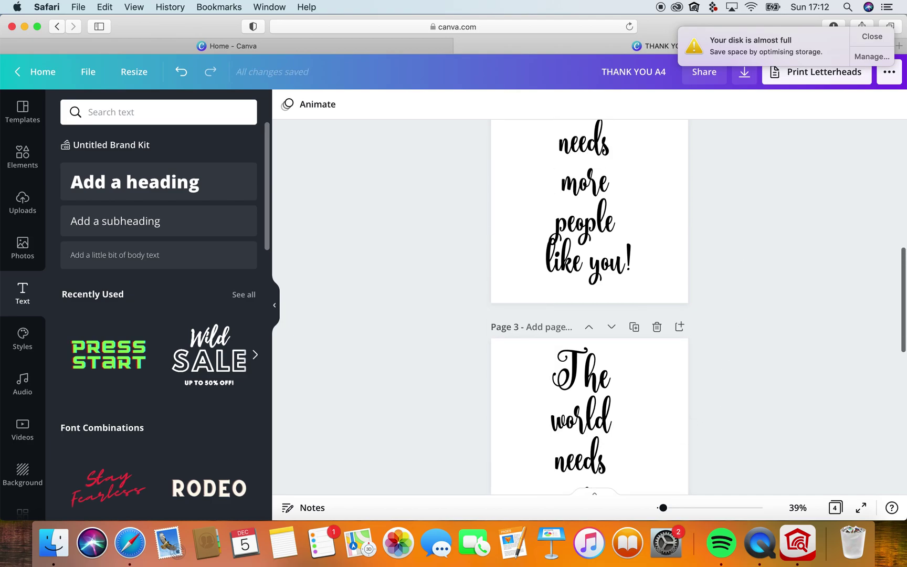
pyautogui.click(658, 327)
pyautogui.scroll(6, 743, 166)
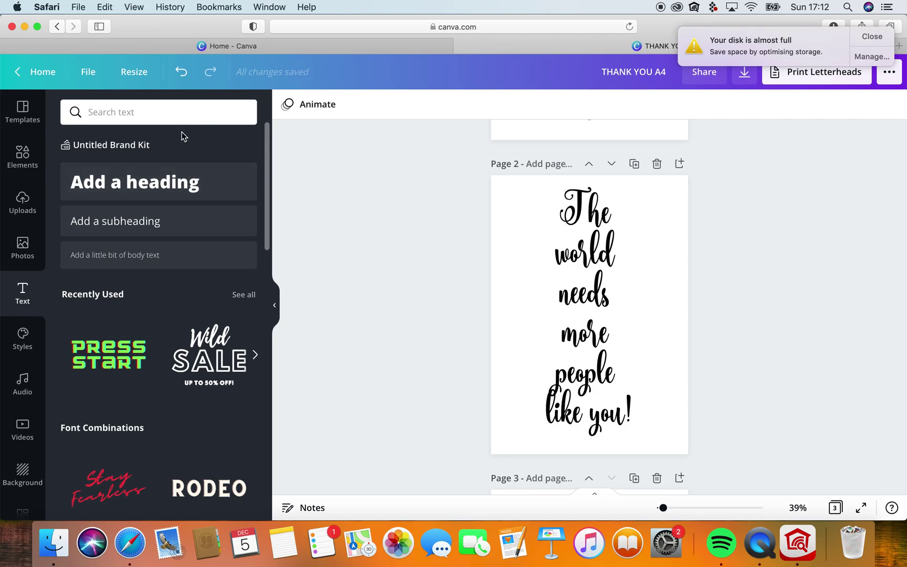
# Step: Add the uploaded painted_000.png brushstroke image onto page 2
pyautogui.click(538, 227)
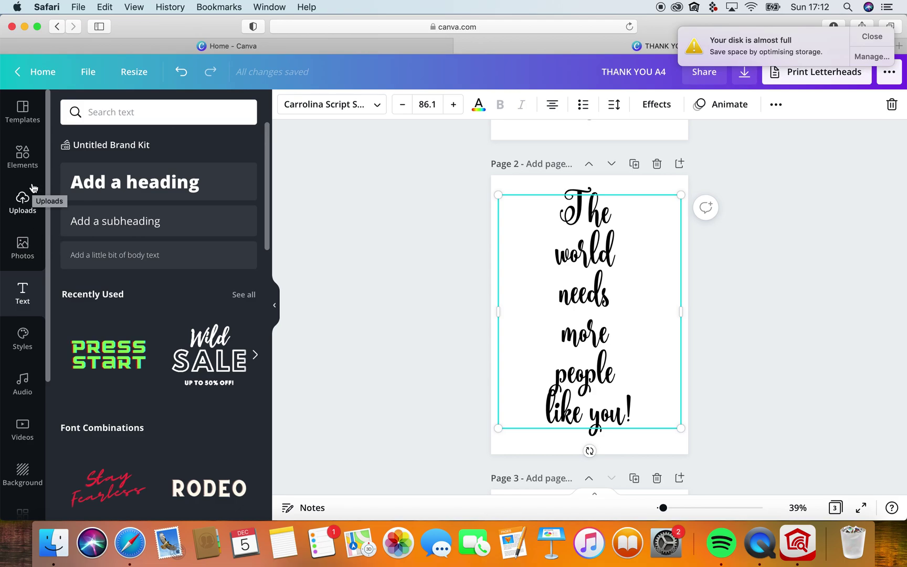
pyautogui.click(22, 200)
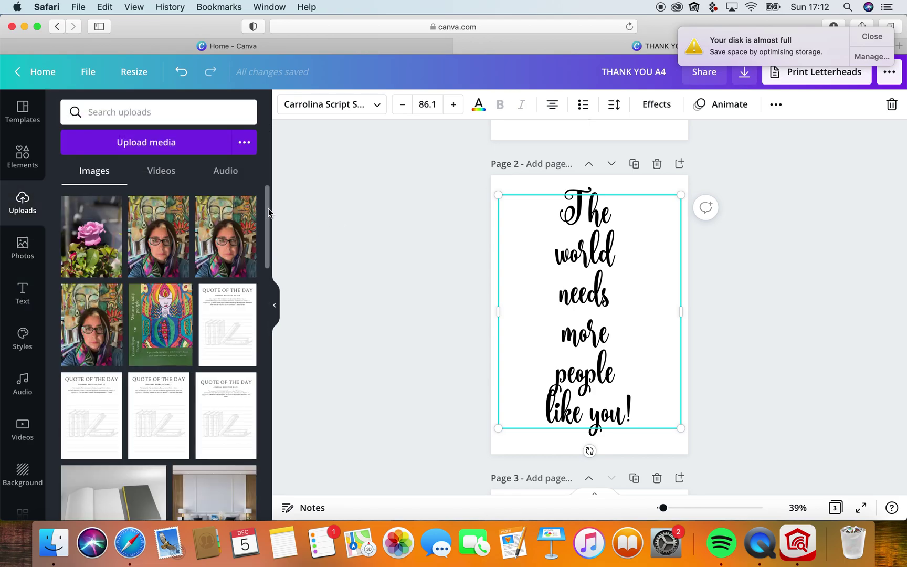
pyautogui.moveTo(268, 211); pyautogui.dragTo(254, 334)
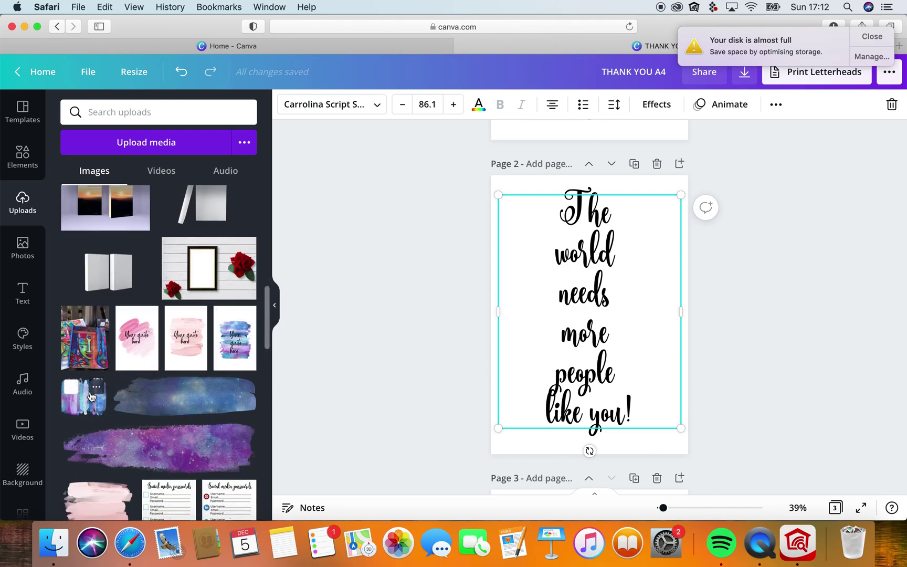
pyautogui.click(96, 388)
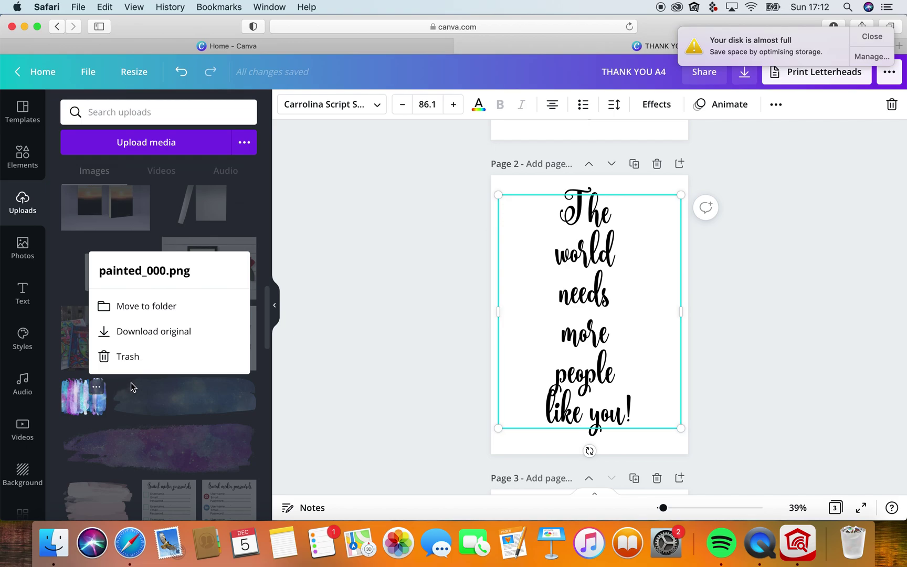
pyautogui.click(83, 398)
pyautogui.click(84, 403)
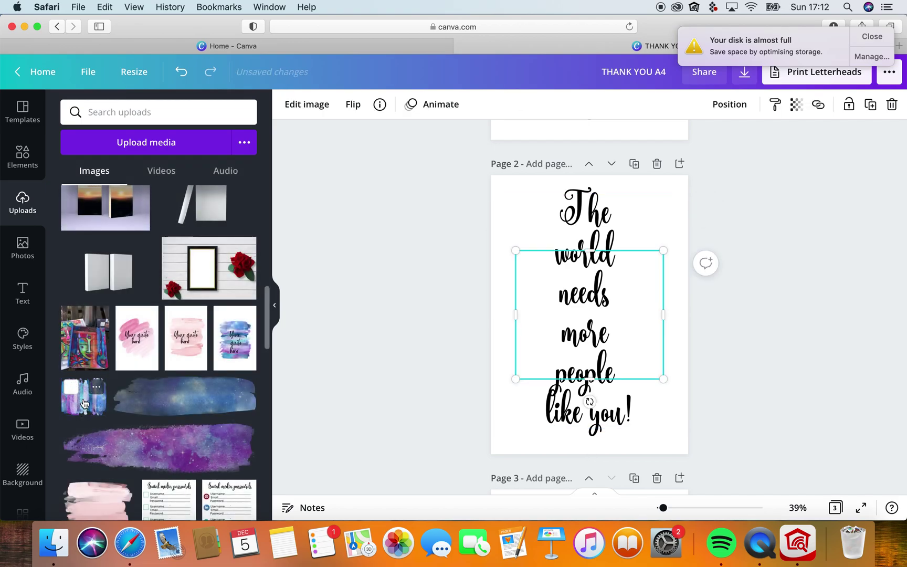
# Step: Rotate the galaxy image to -90° and enlarge it from its corners
pyautogui.click(501, 315)
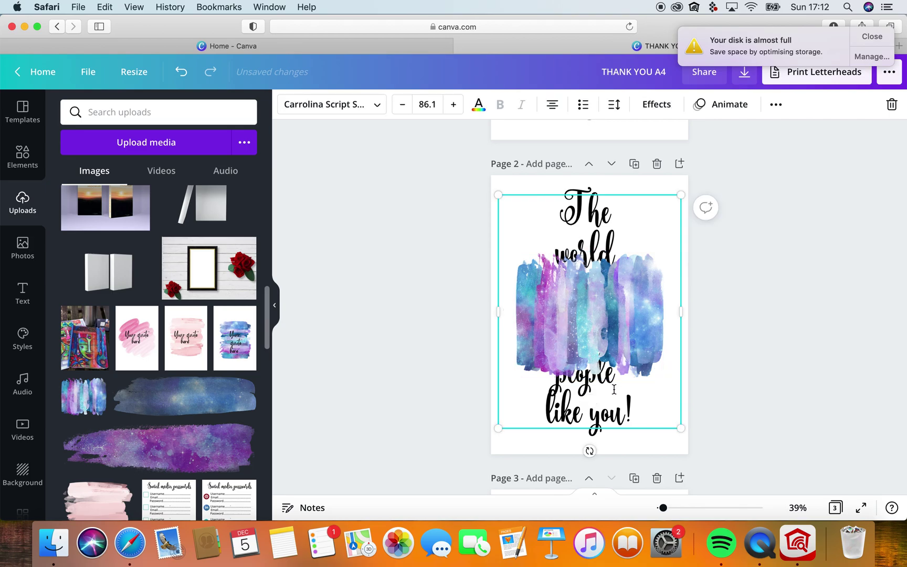
pyautogui.click(529, 335)
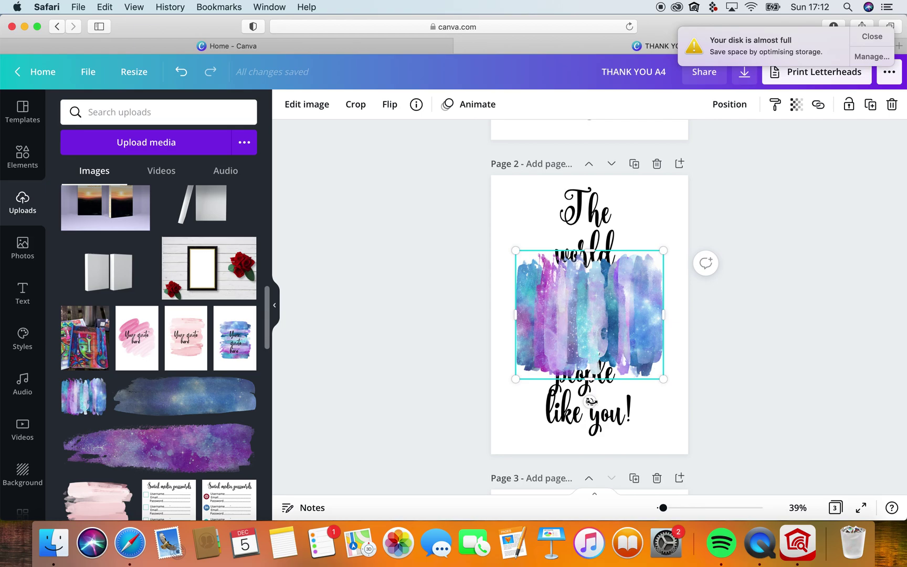
pyautogui.moveTo(590, 402)
pyautogui.mouseDown()
pyautogui.moveTo(643, 392)
pyautogui.moveTo(684, 358)
pyautogui.moveTo(691, 315)
pyautogui.mouseUp()
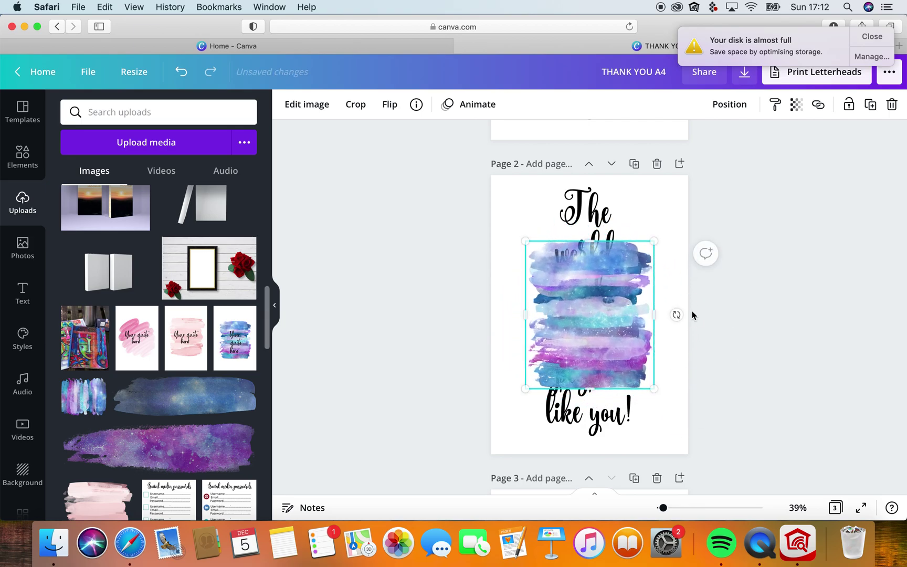
pyautogui.moveTo(651, 239); pyautogui.dragTo(664, 216)
pyautogui.moveTo(525, 222); pyautogui.dragTo(500, 189)
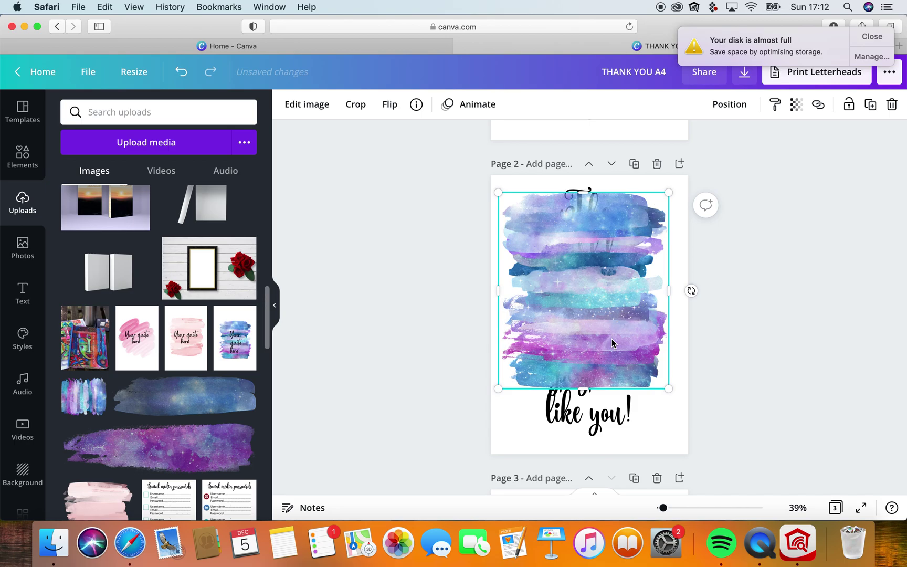
pyautogui.moveTo(612, 341); pyautogui.dragTo(617, 343)
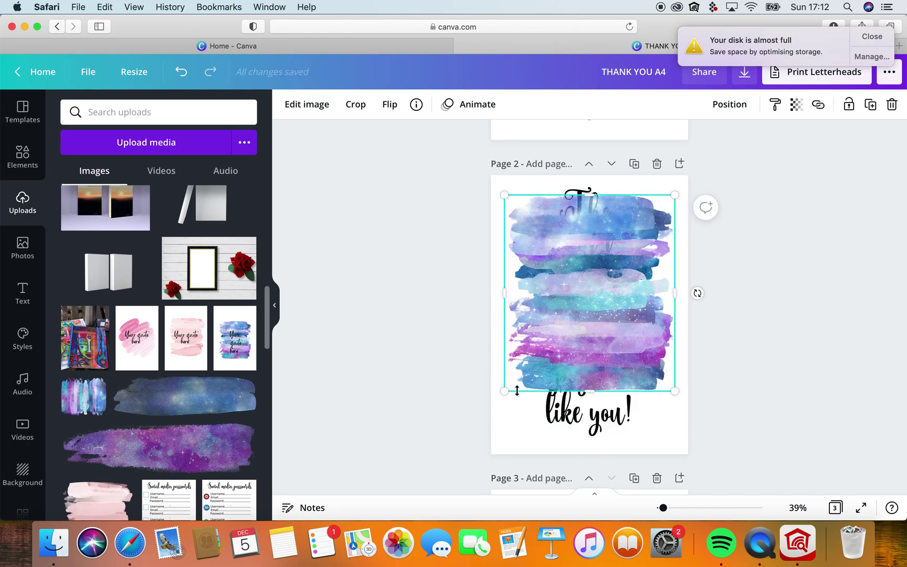
pyautogui.moveTo(509, 390); pyautogui.dragTo(485, 413)
# Step: Stretch the galaxy image's top and bottom edges and send it backwards behind the quote
pyautogui.moveTo(612, 305); pyautogui.dragTo(615, 310)
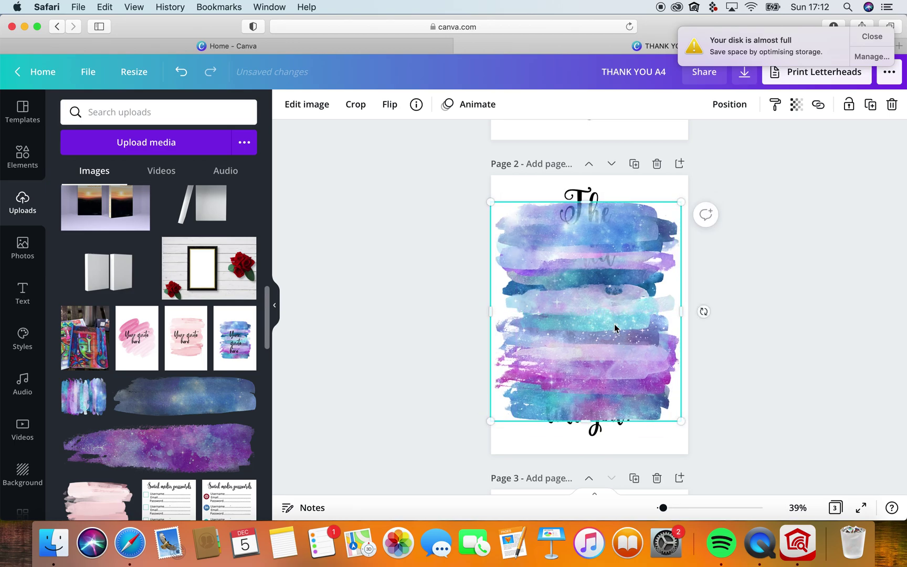
pyautogui.moveTo(590, 423); pyautogui.dragTo(590, 430)
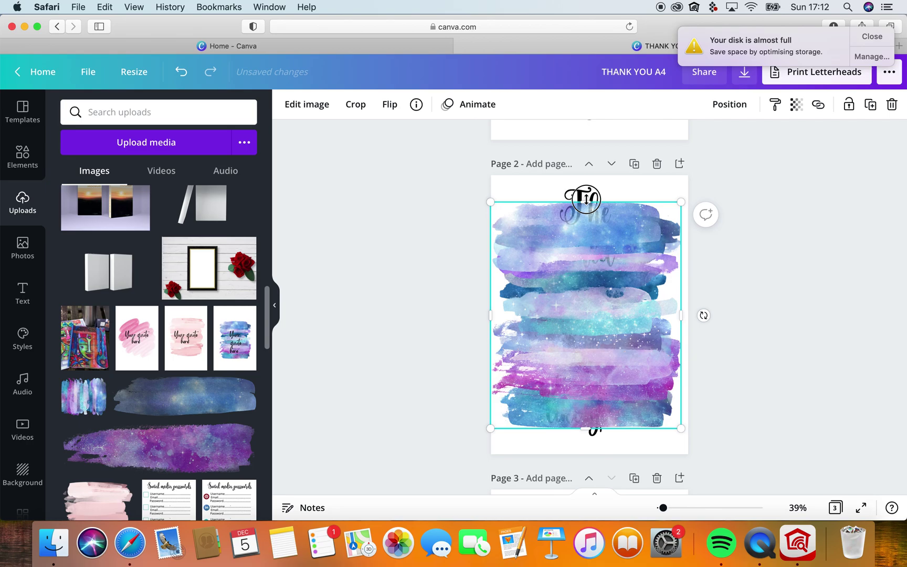
pyautogui.moveTo(586, 198); pyautogui.dragTo(585, 189)
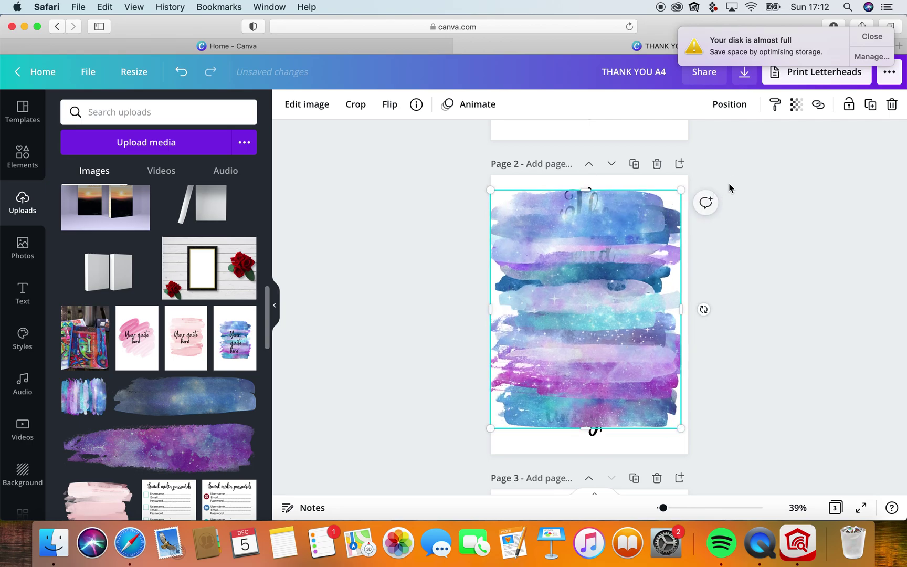
pyautogui.click(730, 104)
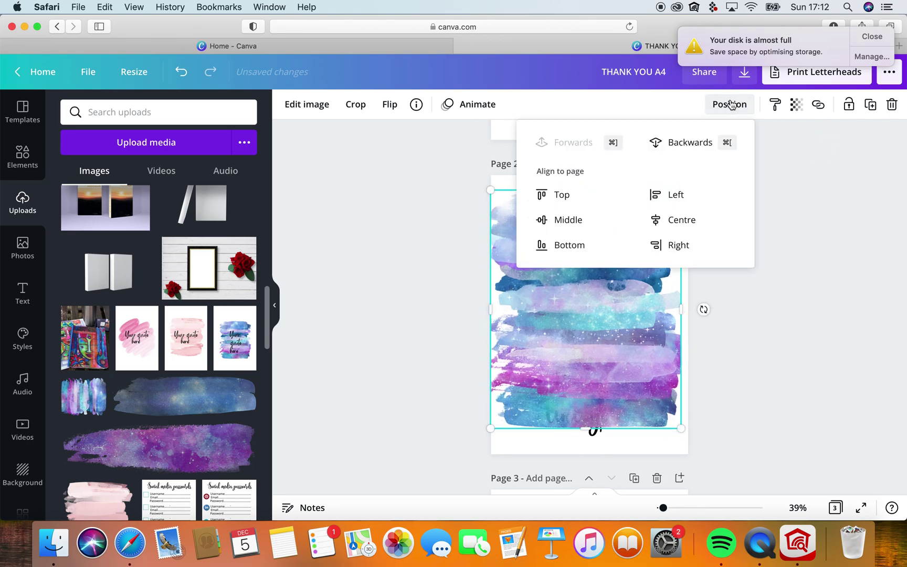
pyautogui.click(687, 141)
pyautogui.click(785, 326)
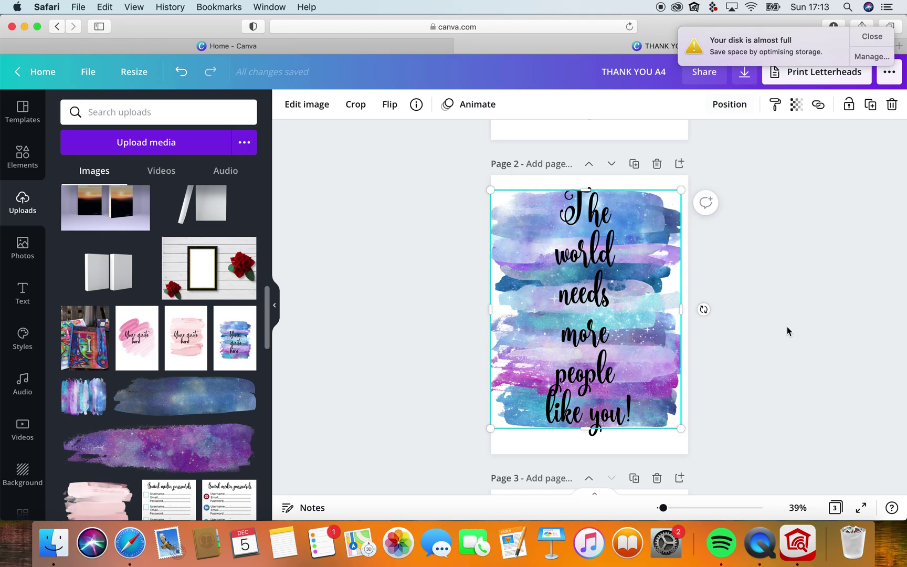
pyautogui.click(782, 319)
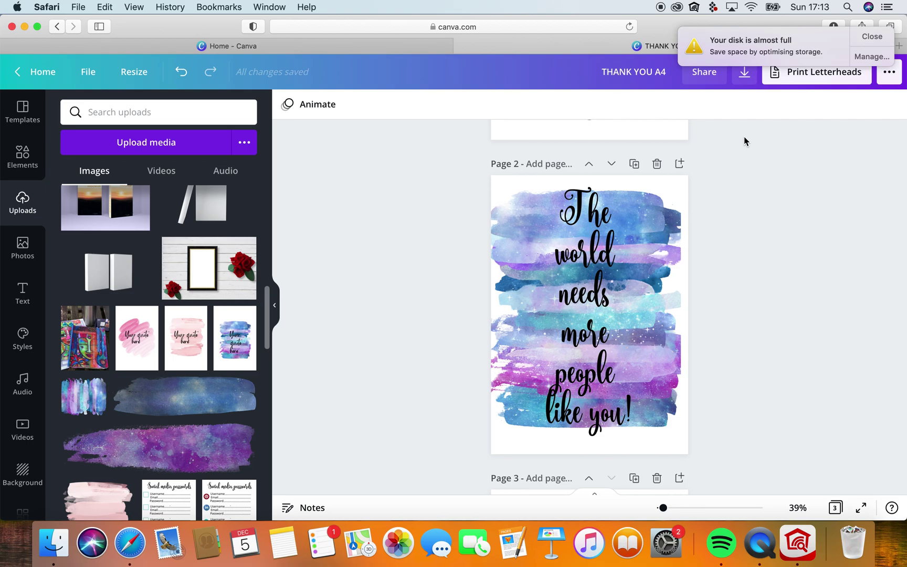
pyautogui.scroll(2, 744, 136)
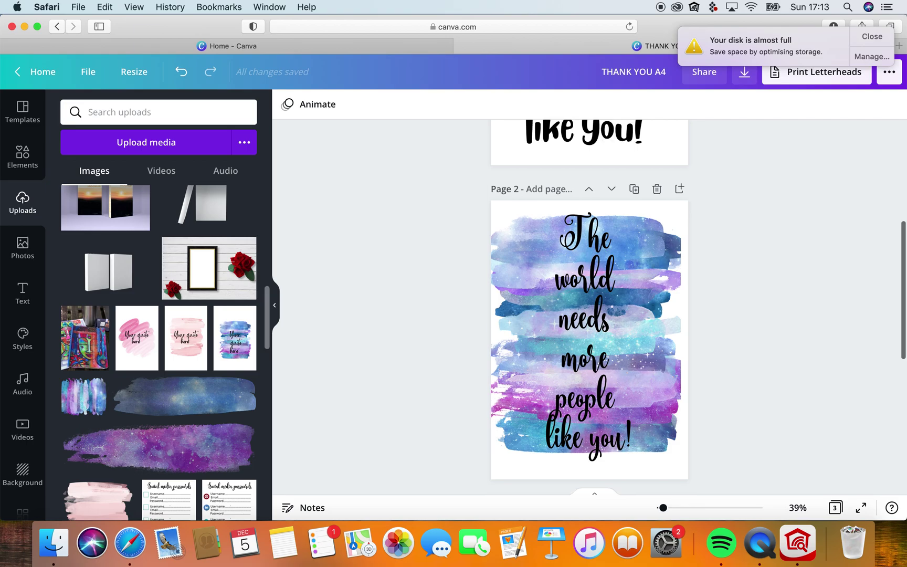
pyautogui.scroll(3, 698, 307)
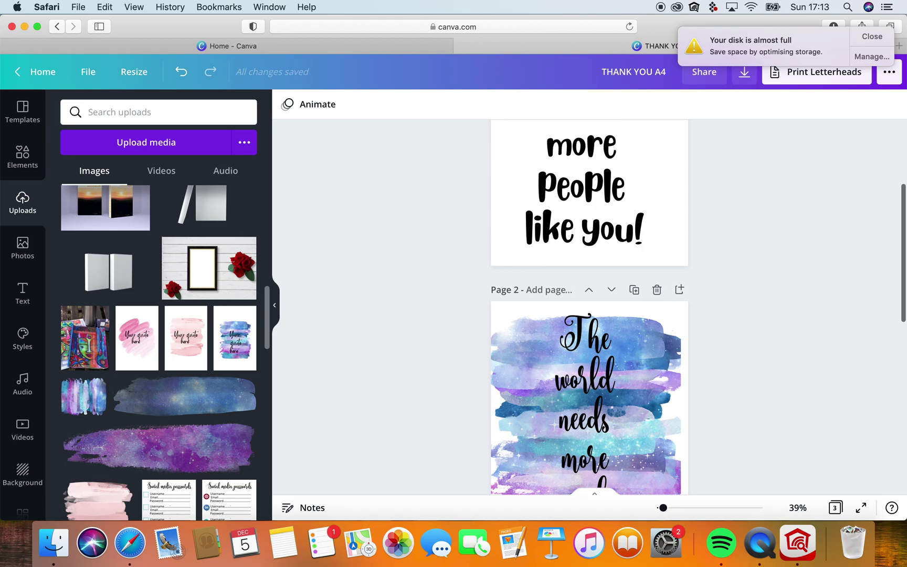
pyautogui.scroll(-3, 699, 307)
pyautogui.scroll(-4, 698, 307)
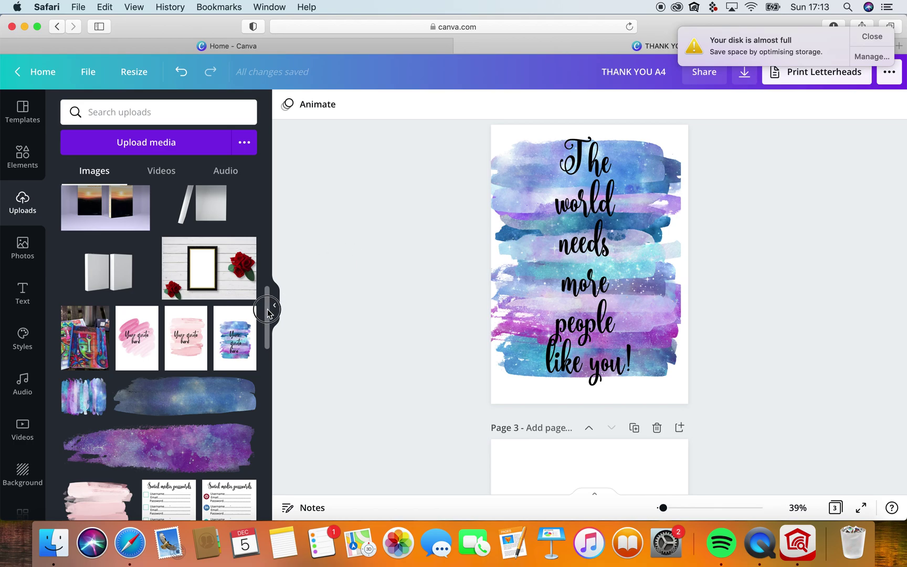
pyautogui.moveTo(269, 307); pyautogui.dragTo(263, 419)
pyautogui.scroll(-10, 253, 443)
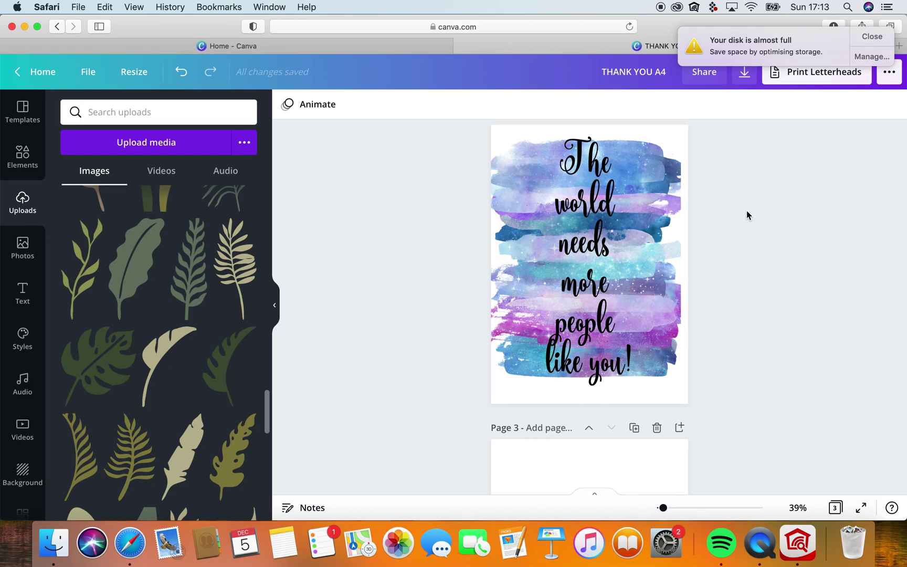
pyautogui.scroll(3, 751, 208)
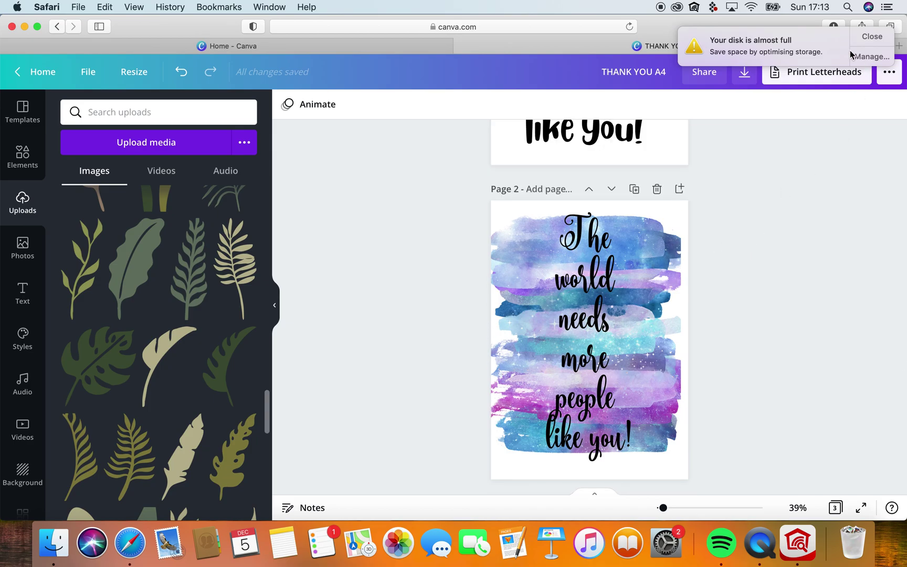
pyautogui.click(871, 36)
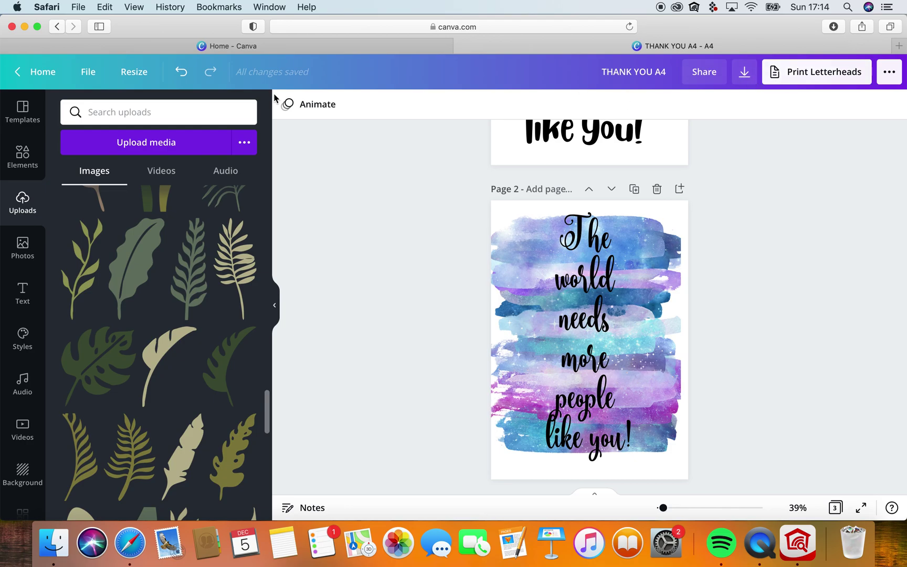
# Step: Make a 6 × 4 in copy of the poster, with size units in inches
pyautogui.click(134, 73)
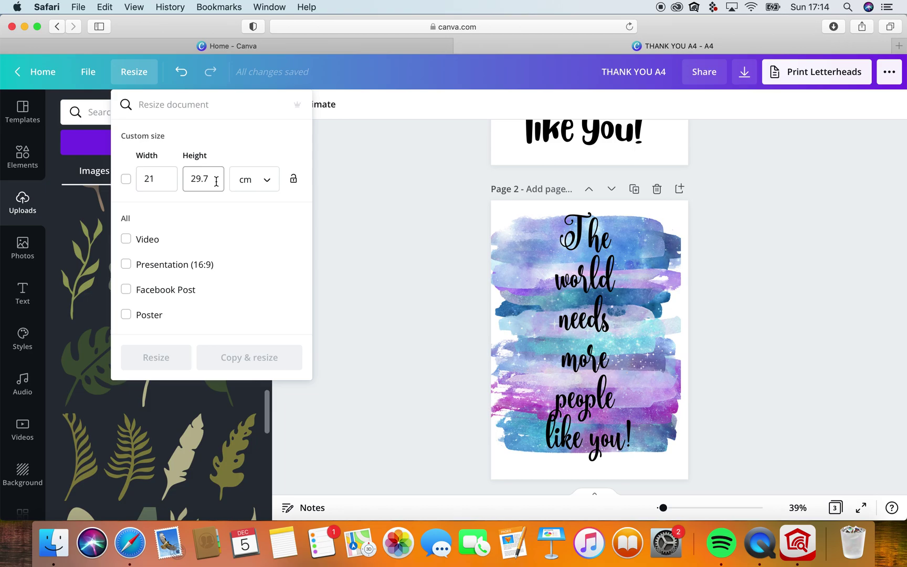
pyautogui.click(270, 181)
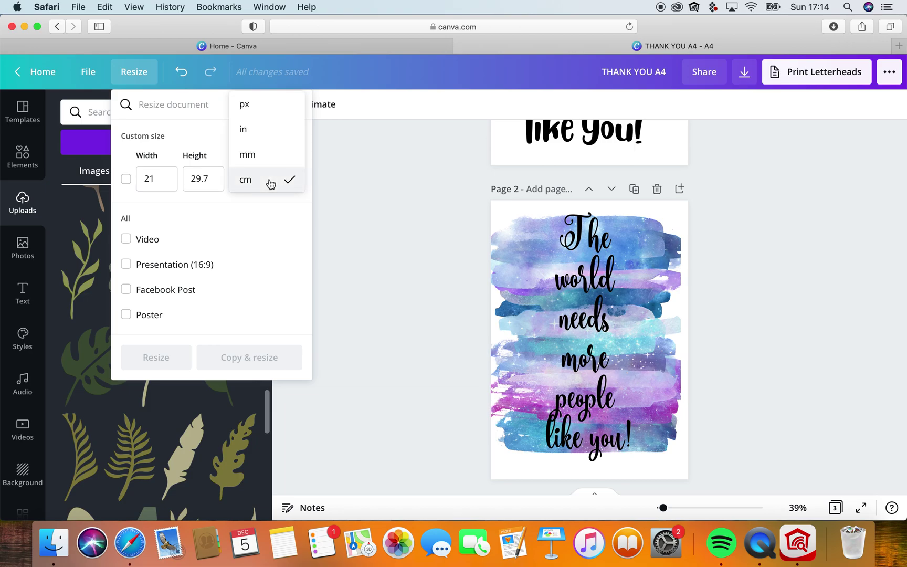
pyautogui.click(262, 131)
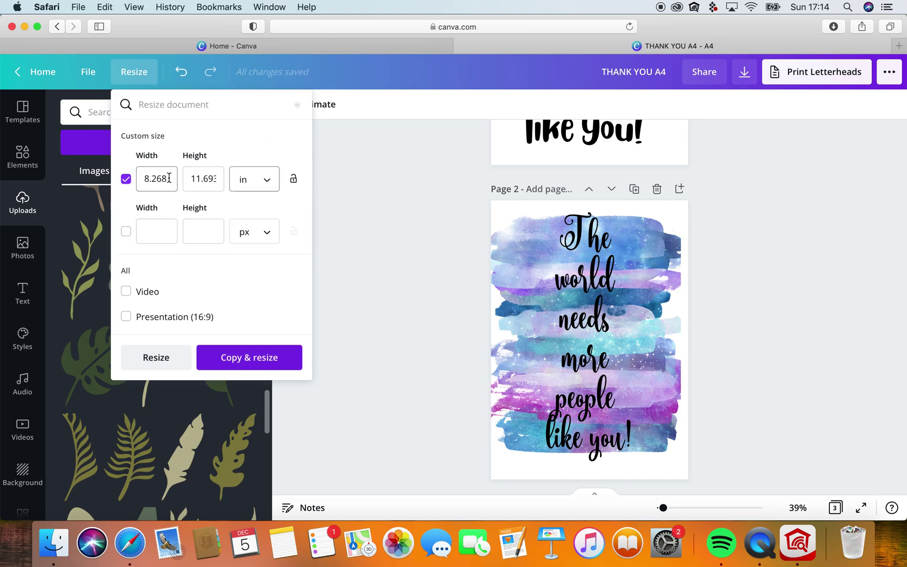
pyautogui.moveTo(169, 178); pyautogui.dragTo(136, 176)
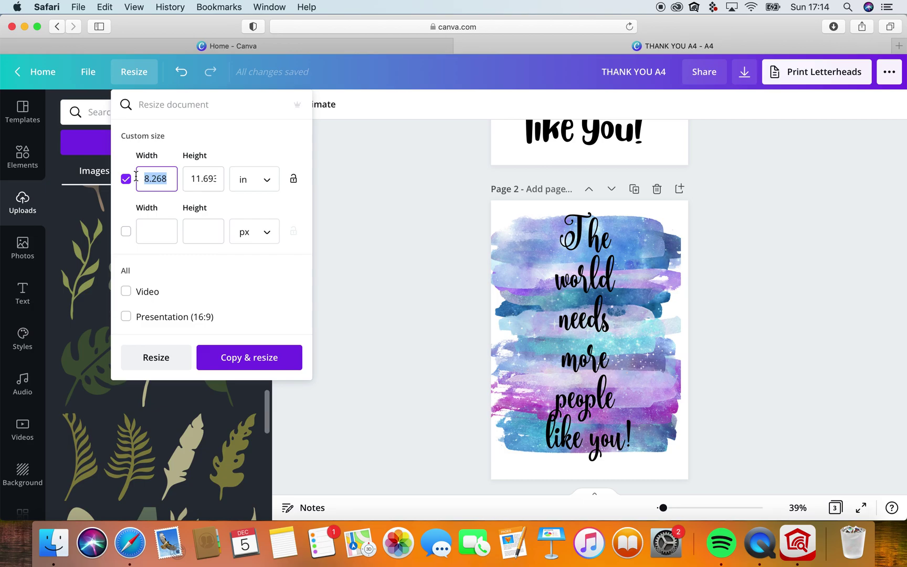
pyautogui.write('6')
pyautogui.click(195, 177)
pyautogui.moveTo(195, 178); pyautogui.dragTo(237, 181)
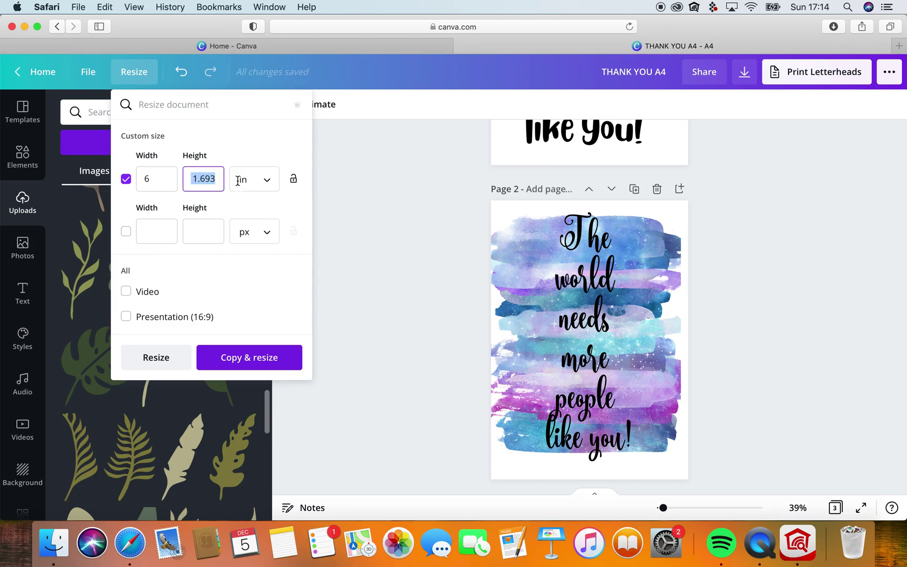
pyautogui.write('4')
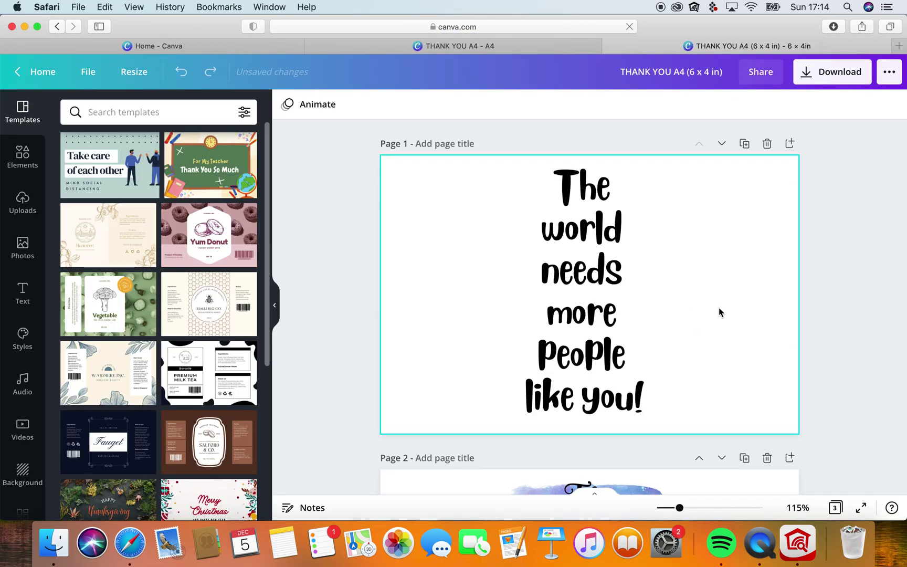
# Step: Resize the 6 × 4 copy into a portrait copy, width 4 in and height 6 in
pyautogui.click(125, 75)
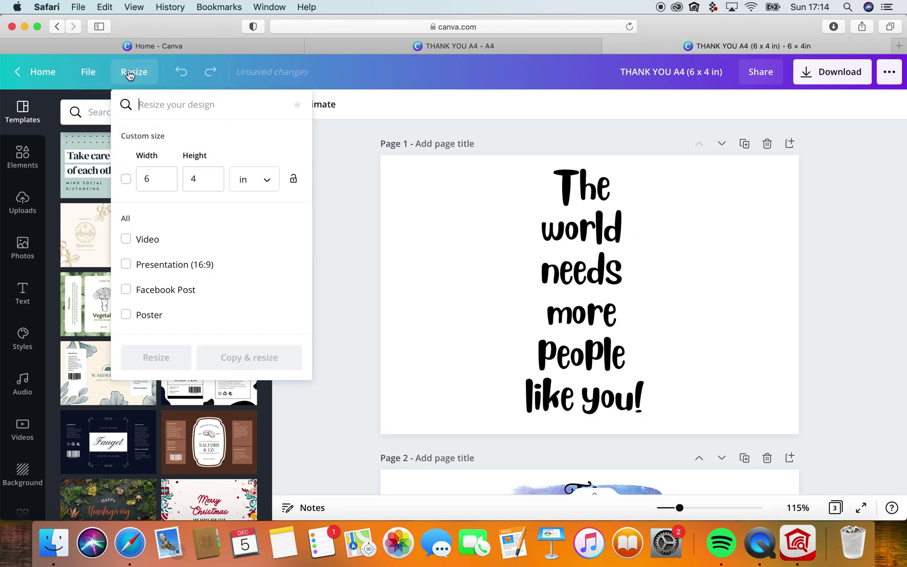
pyautogui.moveTo(160, 179); pyautogui.dragTo(133, 177)
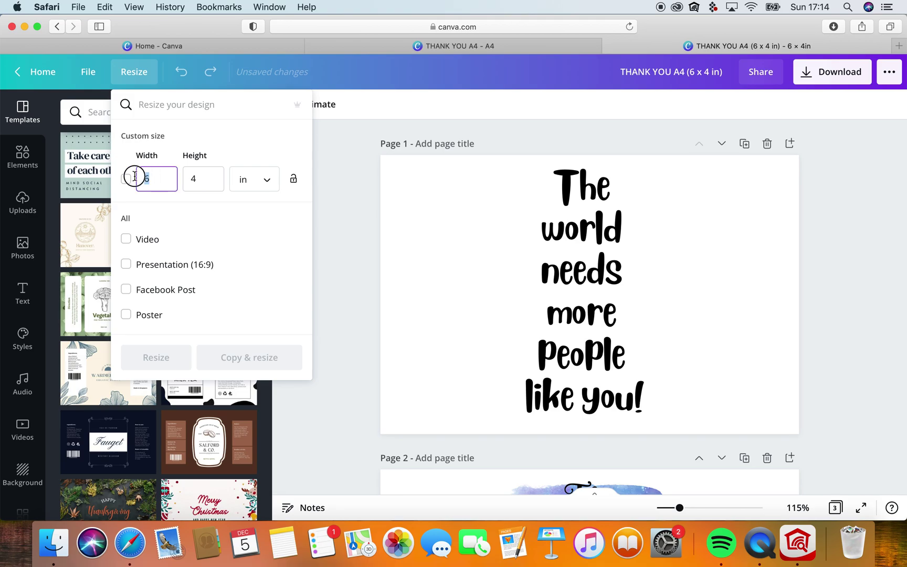
pyautogui.write('4')
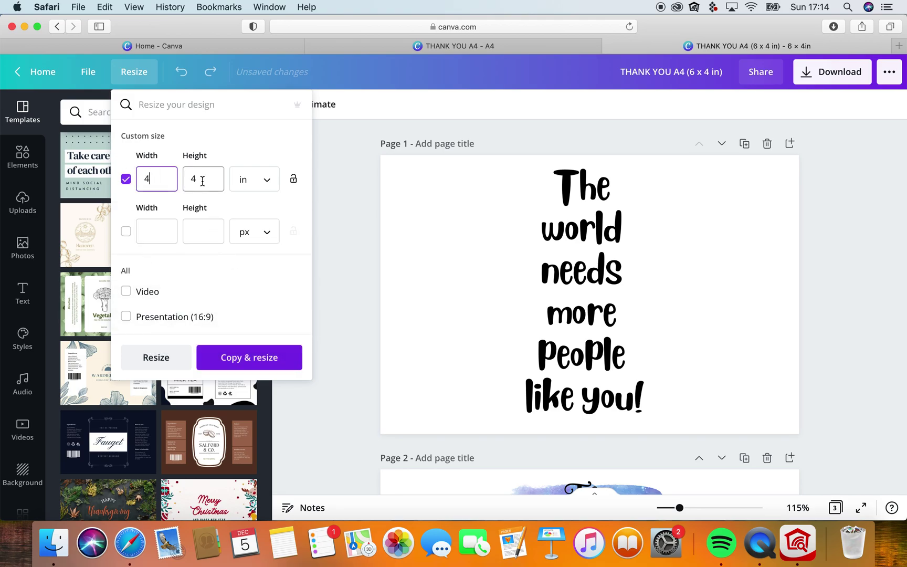
pyautogui.moveTo(200, 179); pyautogui.dragTo(187, 179)
pyautogui.write('6')
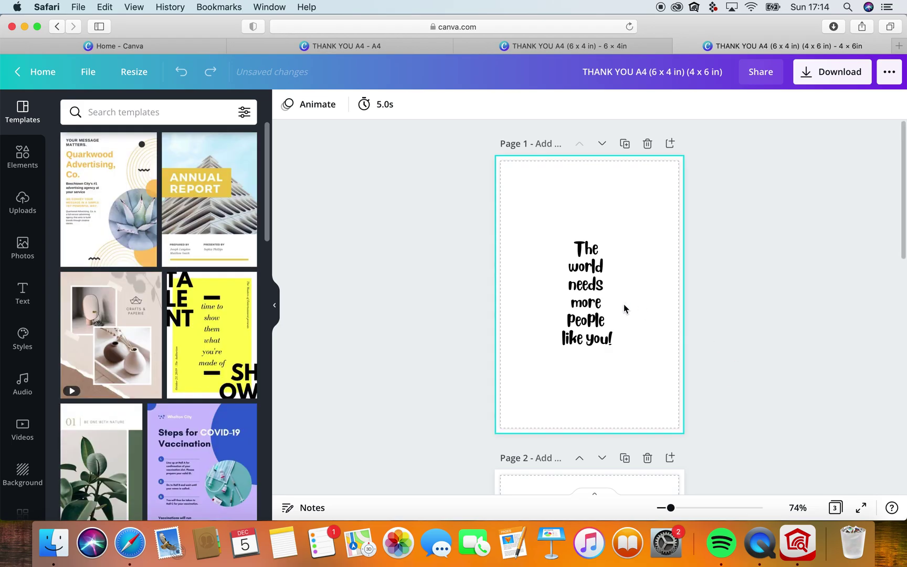
# Step: Enlarge page 1's Blueberry quote to size 45.2, centred on the portrait page, then scroll to page 2
pyautogui.click(617, 307)
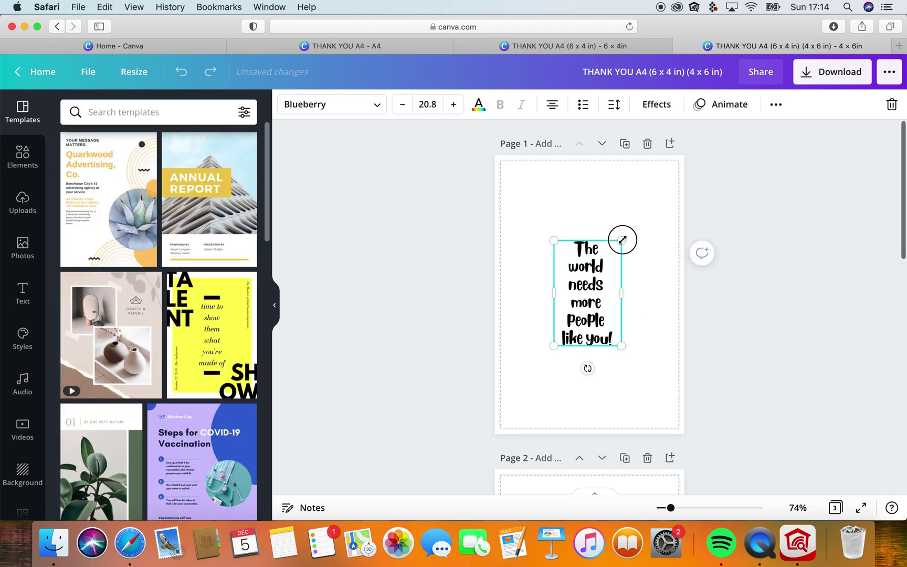
pyautogui.moveTo(622, 240); pyautogui.dragTo(661, 179)
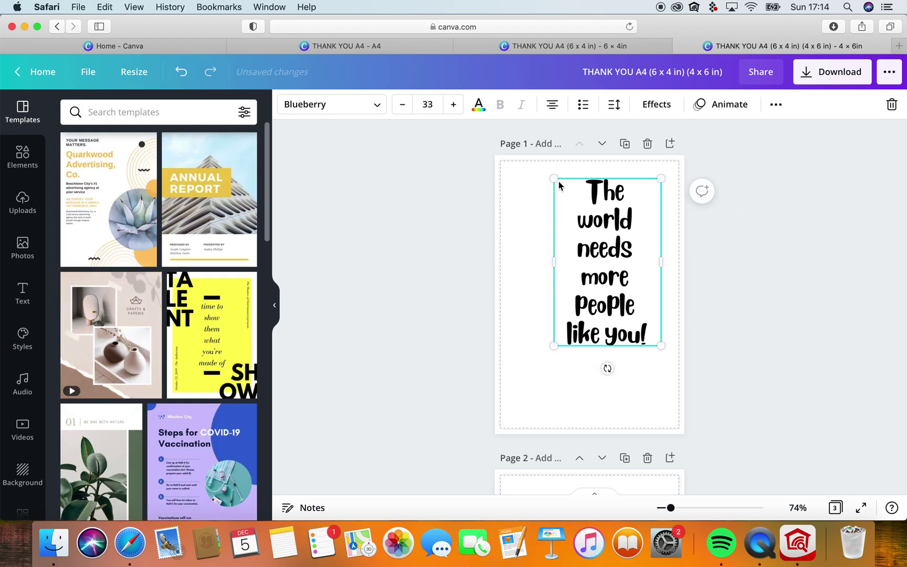
pyautogui.moveTo(610, 257); pyautogui.dragTo(591, 290)
pyautogui.moveTo(534, 212); pyautogui.dragTo(517, 183)
pyautogui.moveTo(642, 182)
pyautogui.mouseDown()
pyautogui.moveTo(658, 175)
pyautogui.moveTo(651, 169)
pyautogui.mouseUp()
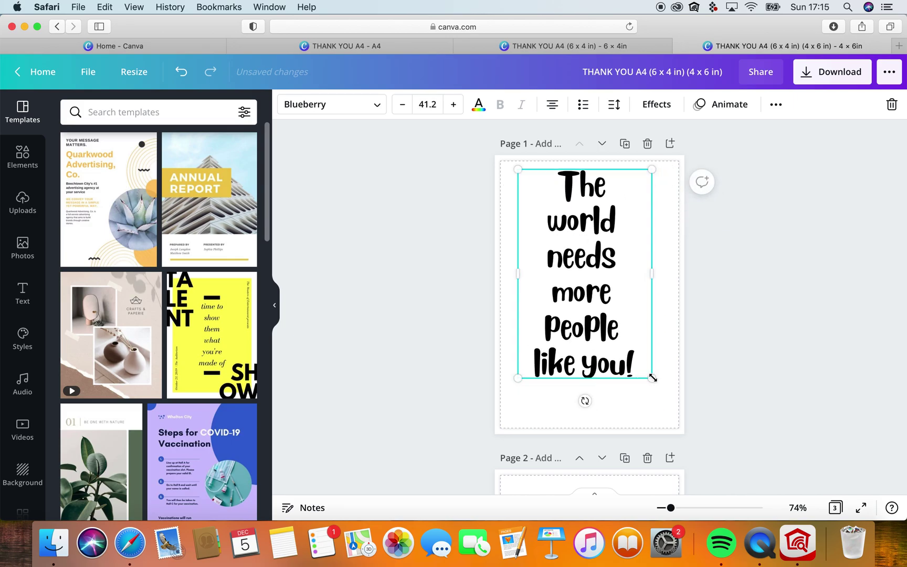
pyautogui.moveTo(651, 377); pyautogui.dragTo(669, 394)
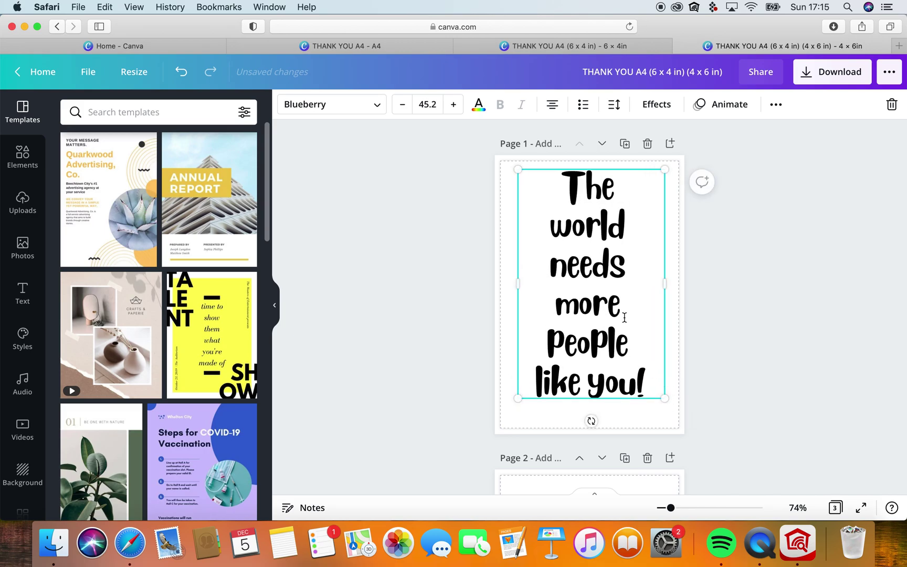
pyautogui.moveTo(623, 315); pyautogui.dragTo(624, 326)
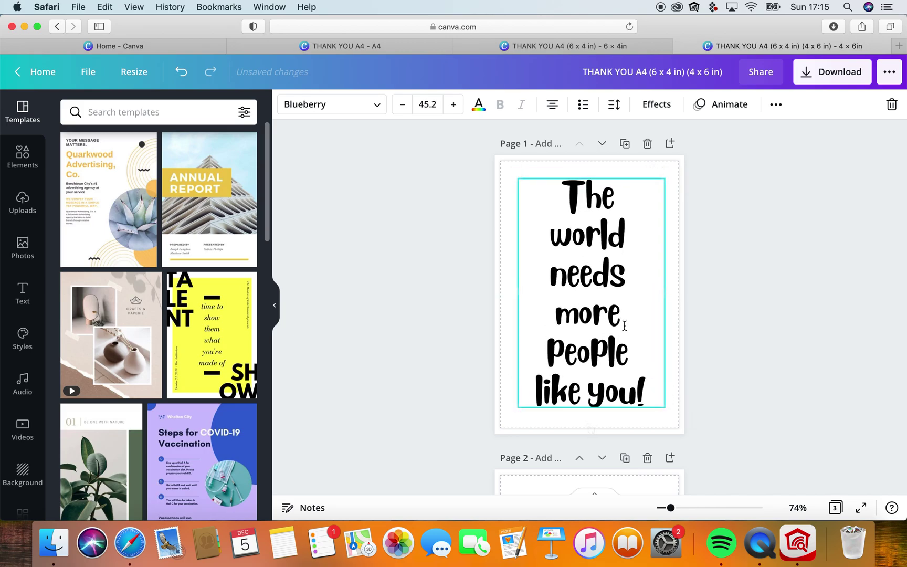
pyautogui.click(751, 347)
pyautogui.scroll(-10, 751, 347)
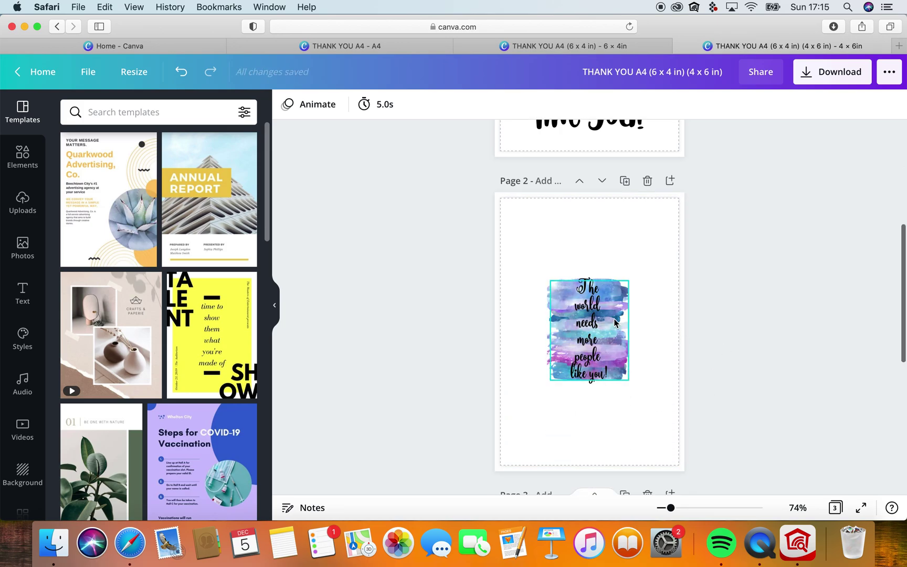
# Step: Enlarge page 2's script quote to size 41.8 and shift it down and left
pyautogui.click(627, 330)
pyautogui.moveTo(630, 279); pyautogui.dragTo(665, 235)
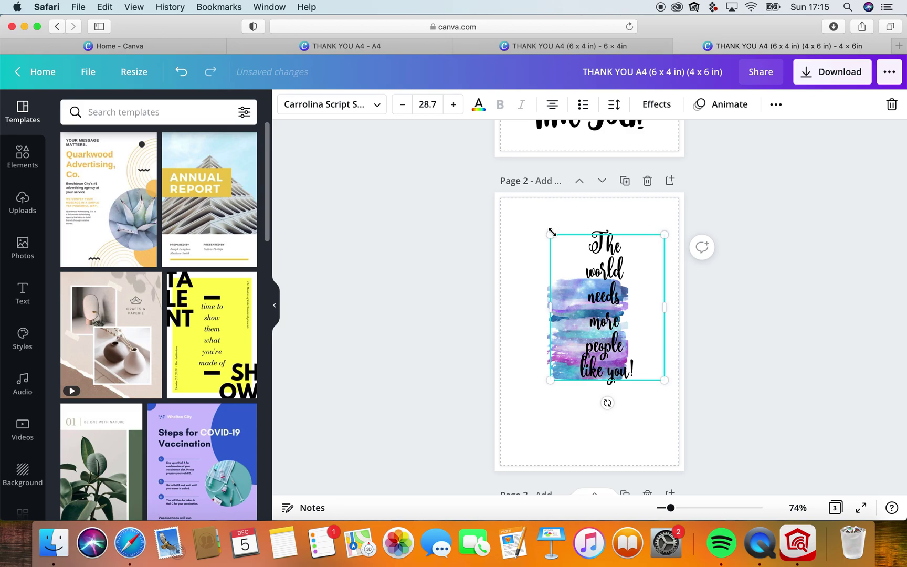
pyautogui.moveTo(551, 231); pyautogui.dragTo(527, 209)
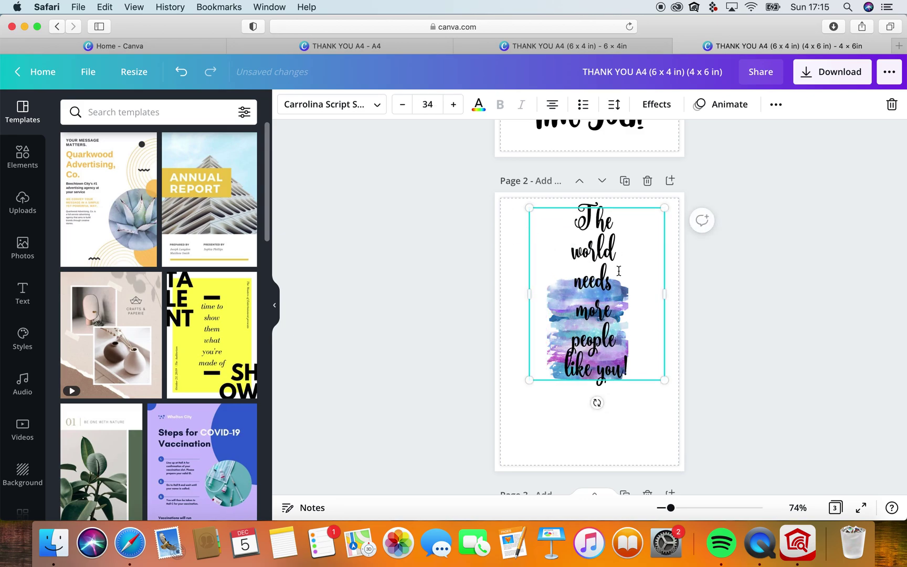
pyautogui.moveTo(620, 272); pyautogui.dragTo(614, 297)
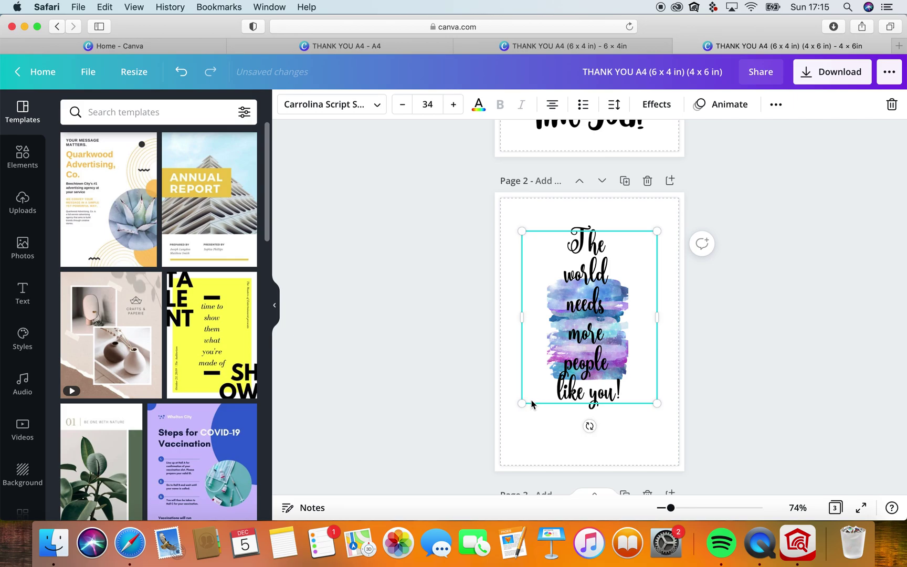
pyautogui.moveTo(522, 403); pyautogui.dragTo(507, 423)
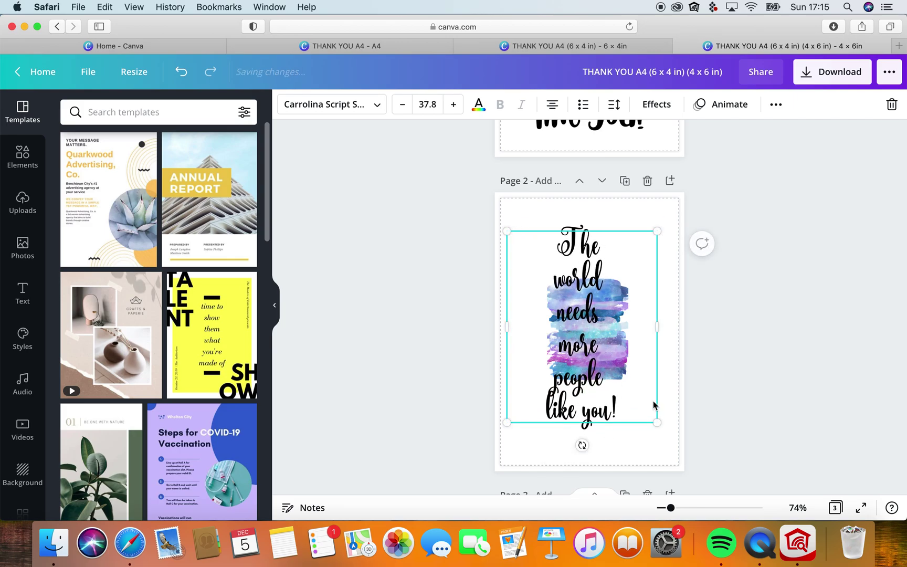
pyautogui.moveTo(656, 422); pyautogui.dragTo(672, 442)
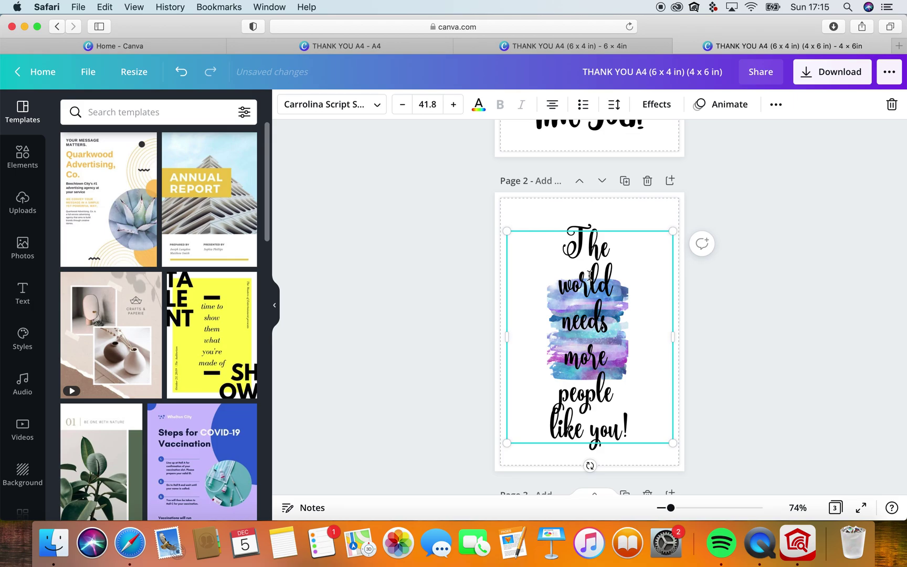
pyautogui.moveTo(590, 275); pyautogui.dragTo(541, 314)
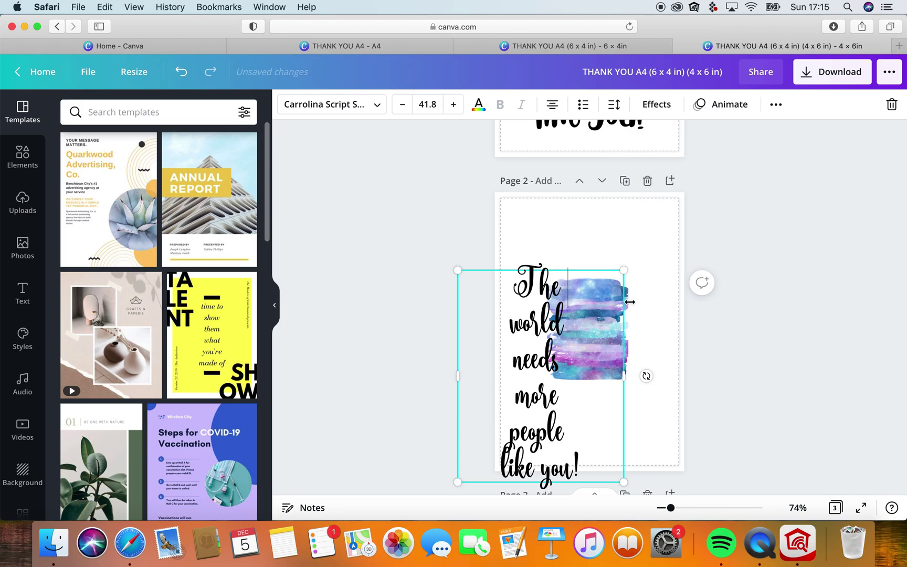
pyautogui.click(632, 227)
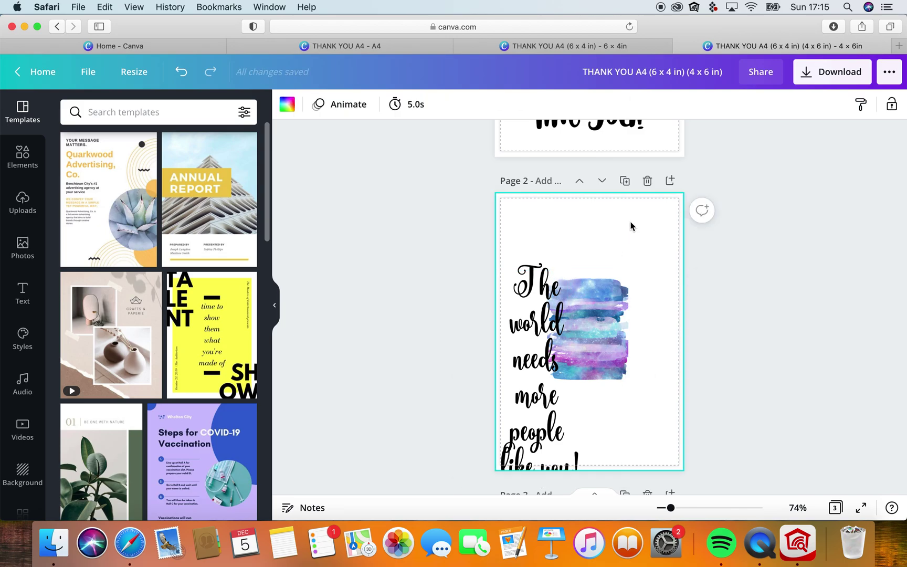
pyautogui.click(519, 313)
pyautogui.moveTo(519, 312); pyautogui.dragTo(495, 320)
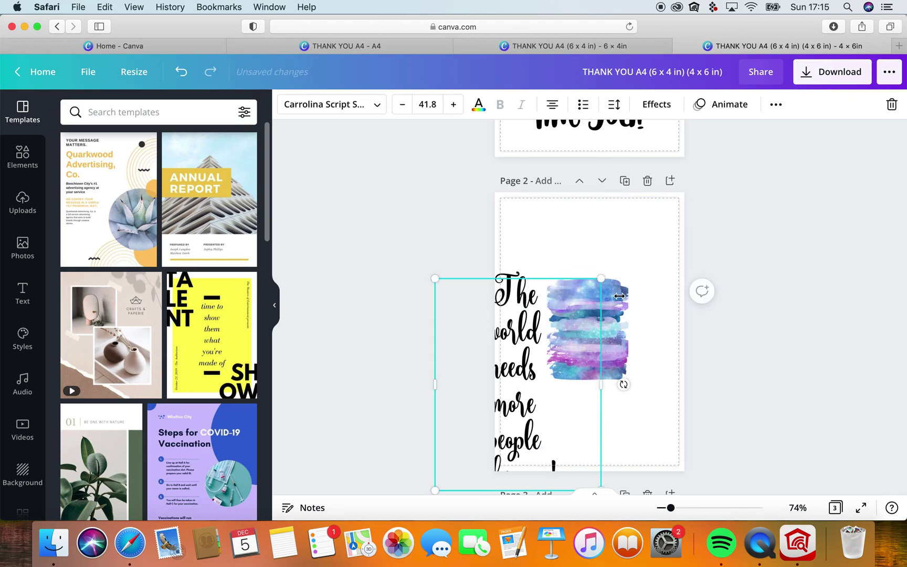
# Step: Enlarge and reposition the watercolour image so it fills the page behind the quote
pyautogui.click(622, 321)
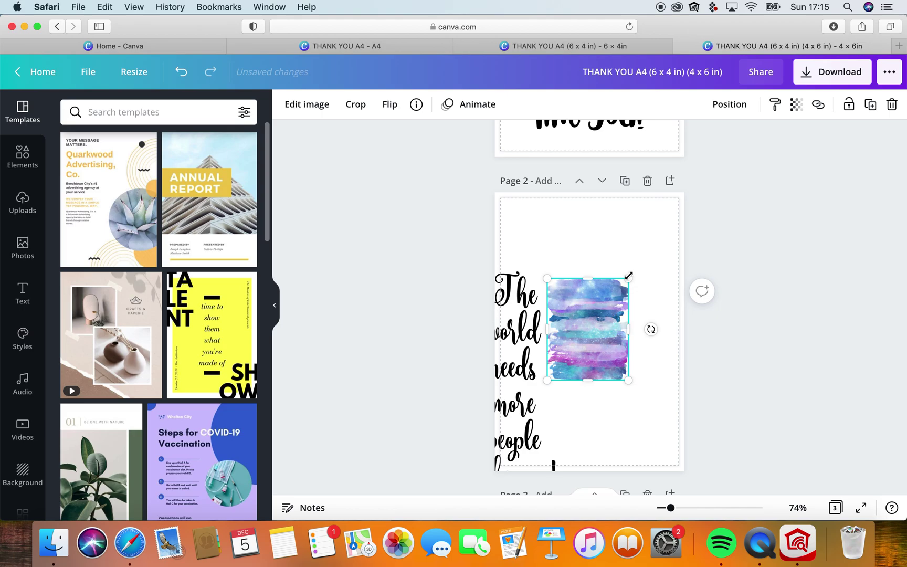
pyautogui.moveTo(628, 277); pyautogui.dragTo(668, 226)
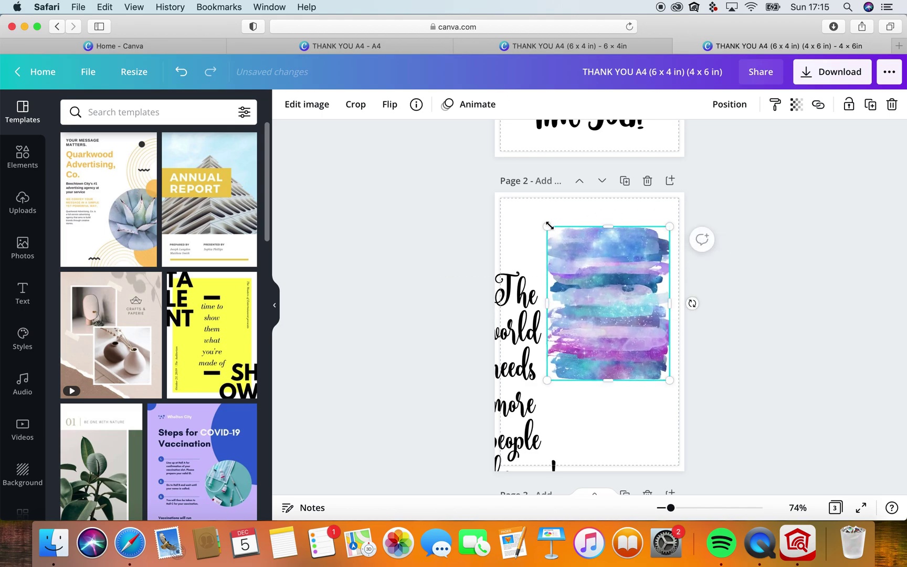
pyautogui.moveTo(548, 225); pyautogui.dragTo(529, 204)
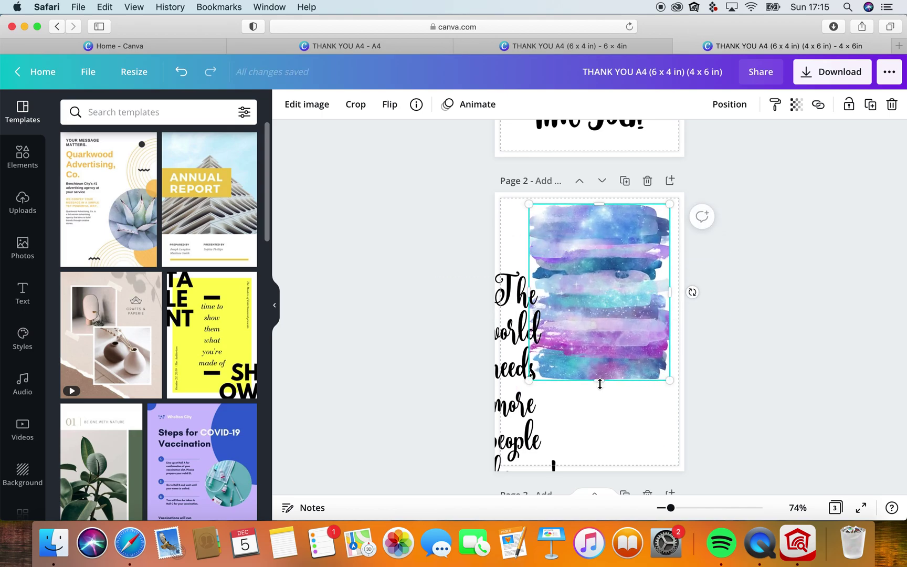
pyautogui.moveTo(601, 380); pyautogui.dragTo(593, 431)
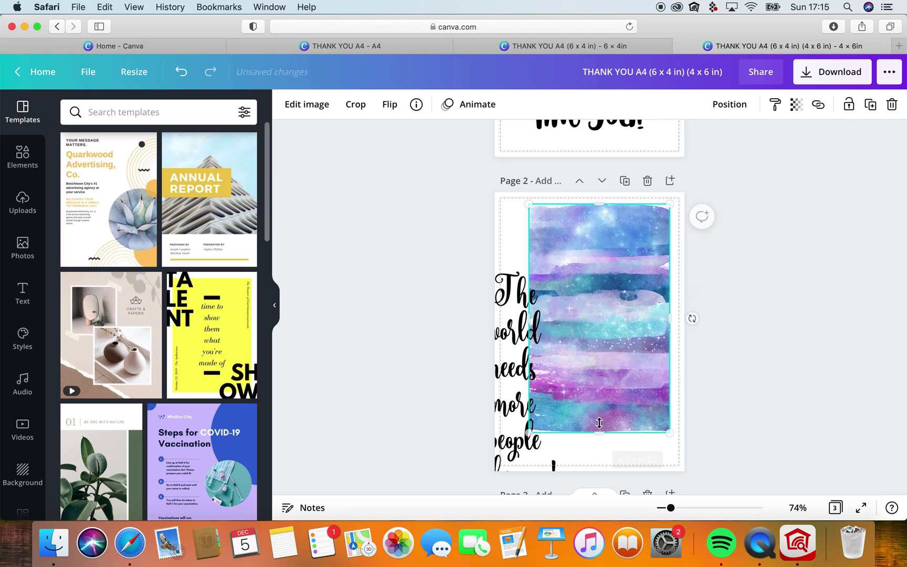
pyautogui.moveTo(626, 342); pyautogui.dragTo(610, 350)
pyautogui.moveTo(514, 334); pyautogui.dragTo(613, 282)
pyautogui.click(547, 336)
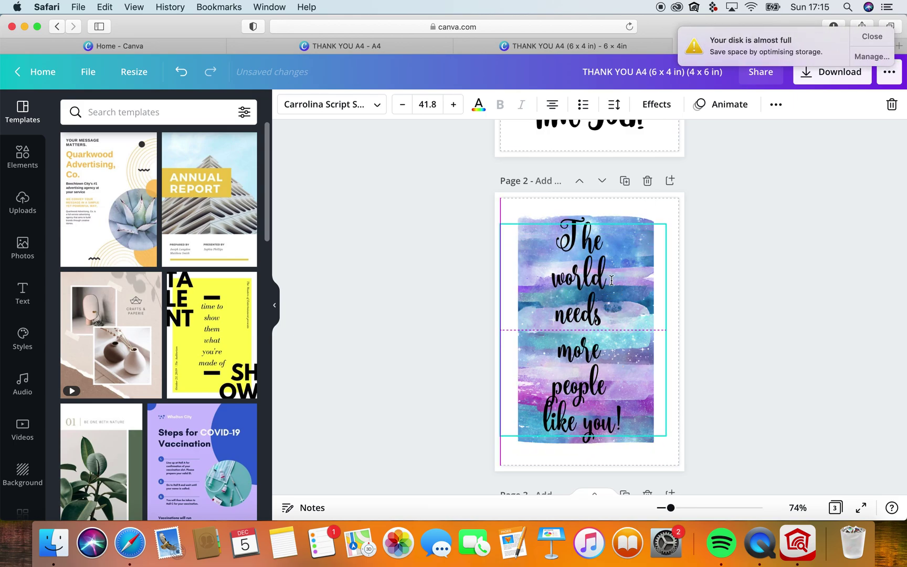
pyautogui.click(771, 336)
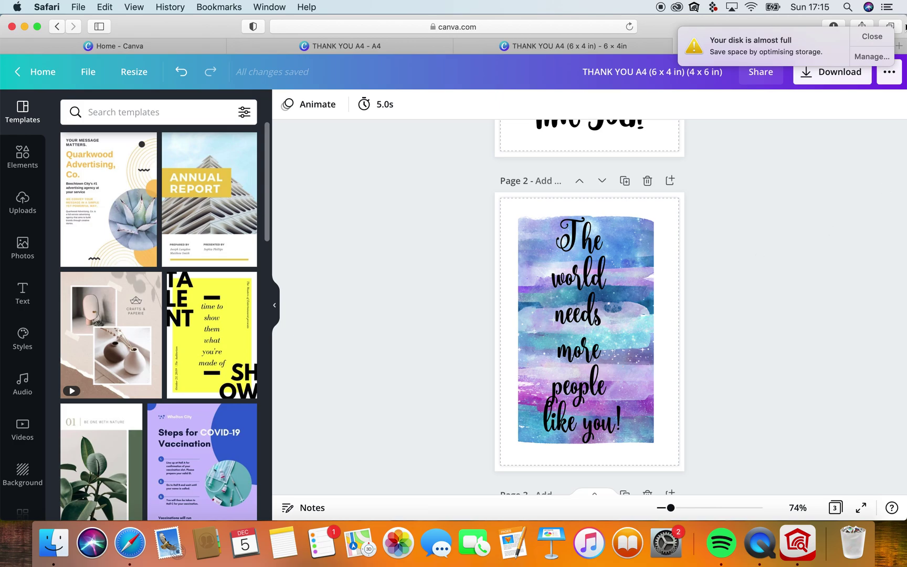
# Step: Close the disk-almost-full warning and scroll up to page 1, then back toward page 2
pyautogui.click(871, 36)
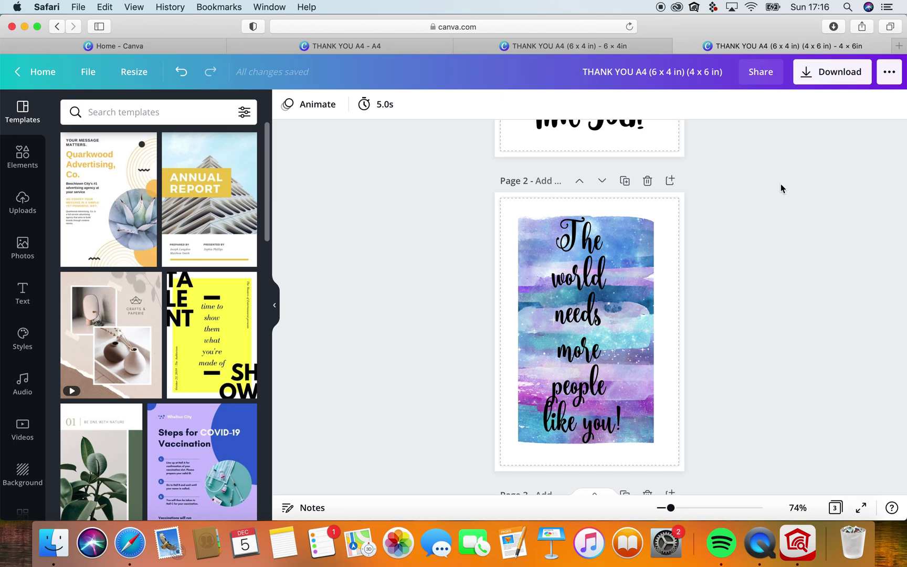
pyautogui.scroll(5, 780, 184)
pyautogui.scroll(5, 701, 307)
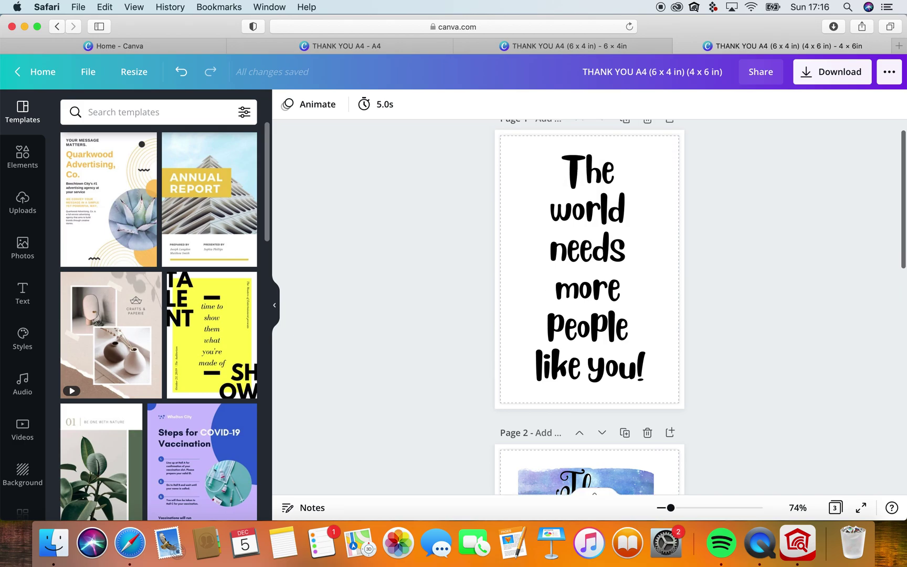
pyautogui.scroll(1, 589, 307)
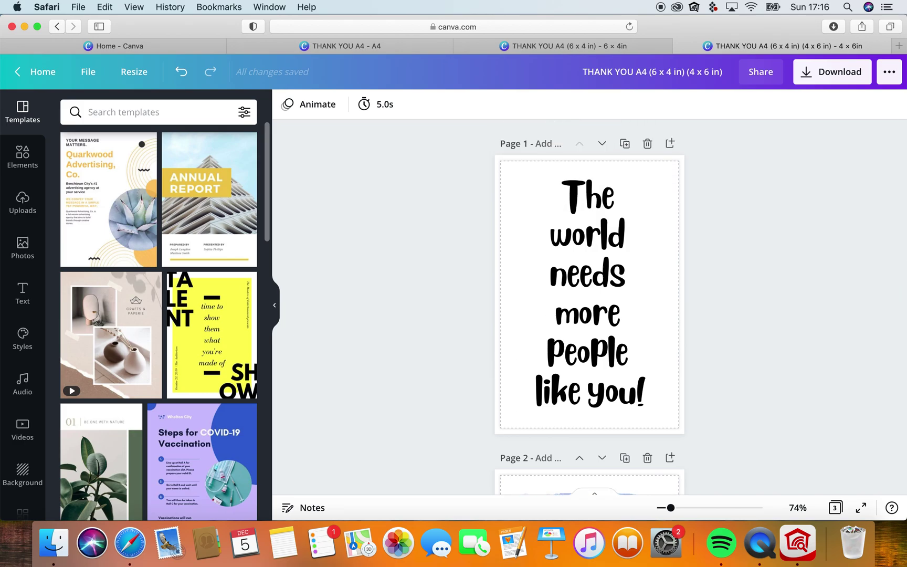
pyautogui.scroll(-1, 590, 307)
pyautogui.scroll(-5, 589, 307)
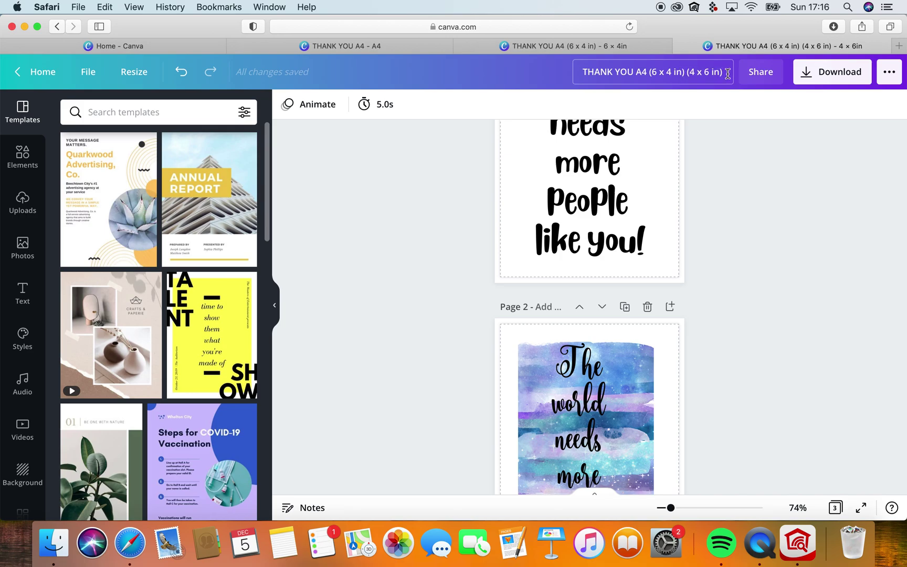
# Step: Delete 'A4', '(6 x 4 in)' and the brackets from the design title, leaving 'THANK YOU 4 x 6'
pyautogui.moveTo(727, 73); pyautogui.dragTo(649, 74)
pyautogui.click(692, 72)
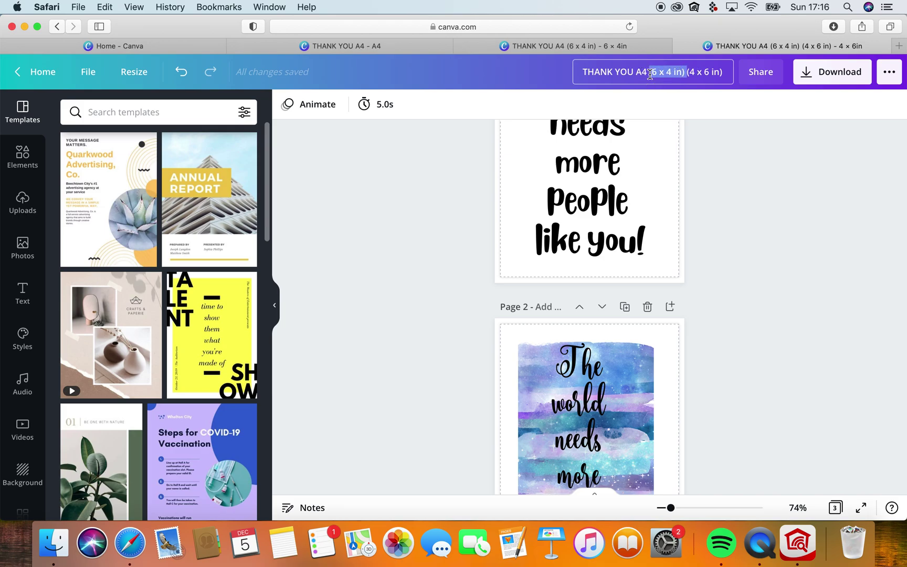
pyautogui.press('BackSpace')
pyautogui.press('BackSpace')
pyautogui.press('BackSpace')
pyautogui.press('BackSpace')
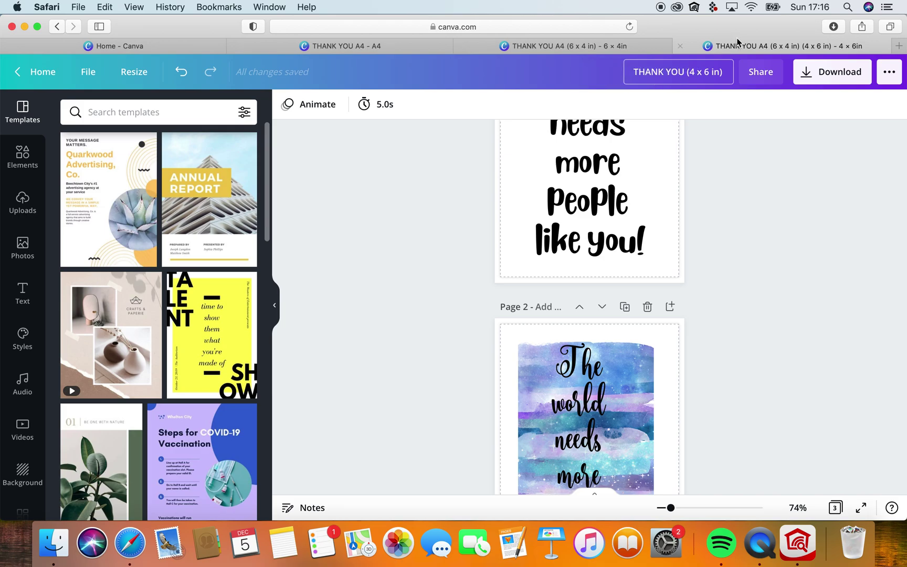
pyautogui.press('BackSpace')
pyautogui.press('BackSpace')
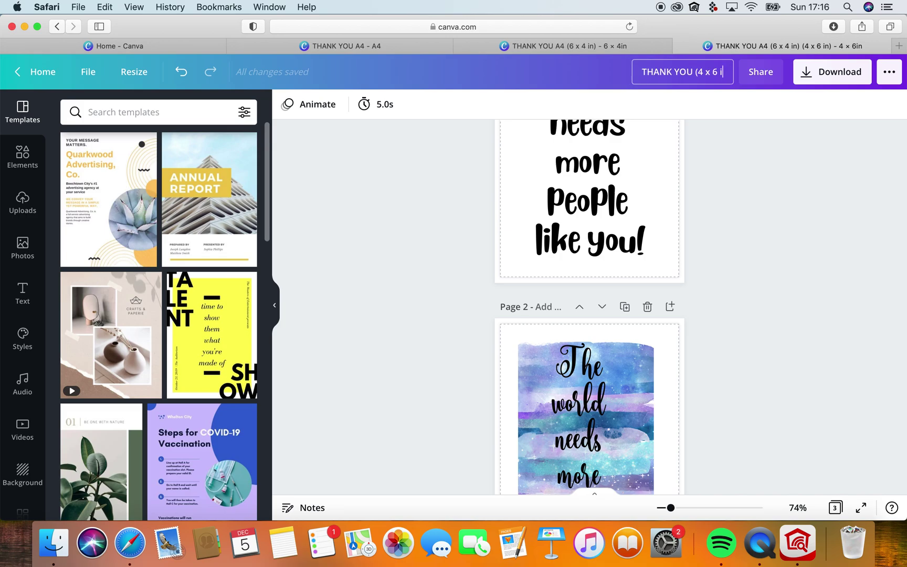
pyautogui.press('BackSpace')
pyautogui.press('BackSpace')
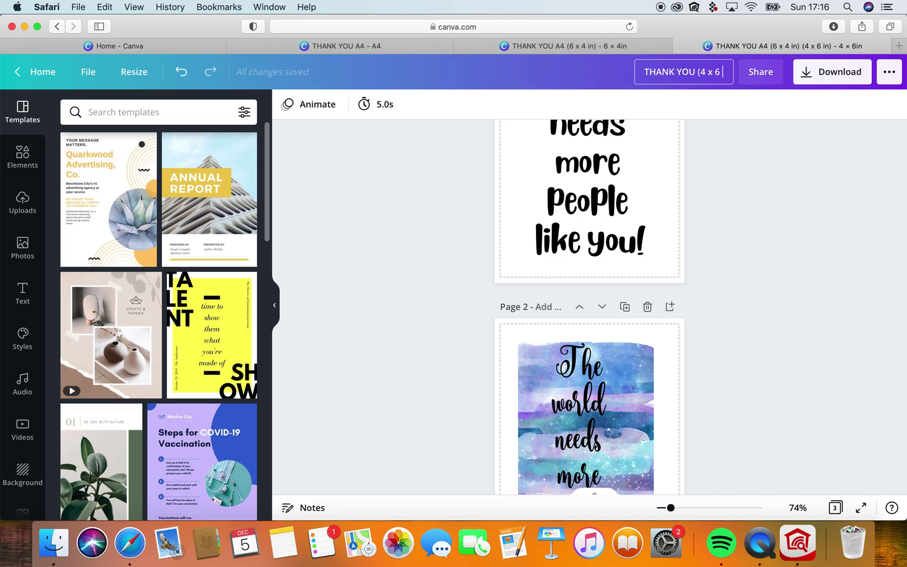
pyautogui.click(702, 72)
pyautogui.press('BackSpace')
pyautogui.click(764, 331)
pyautogui.scroll(-3, 764, 331)
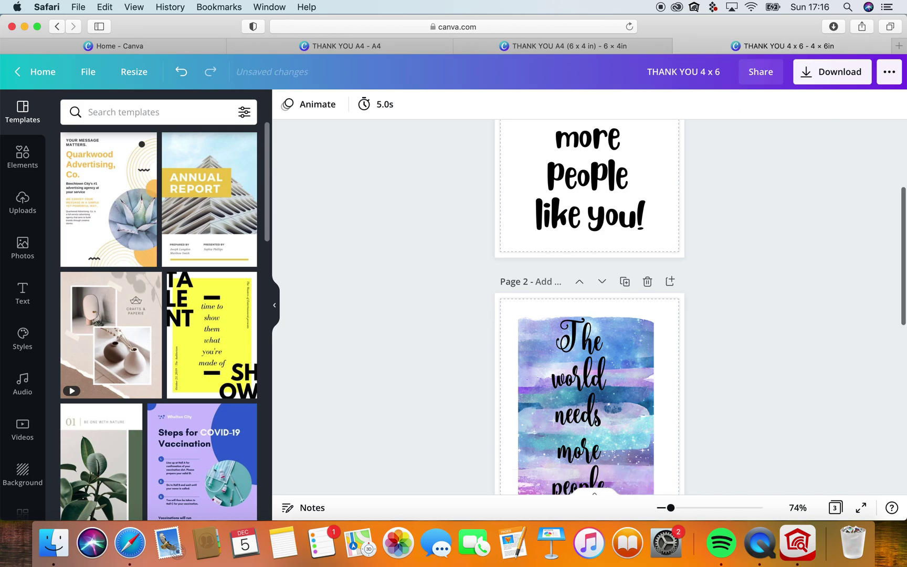
pyautogui.scroll(-3, 764, 330)
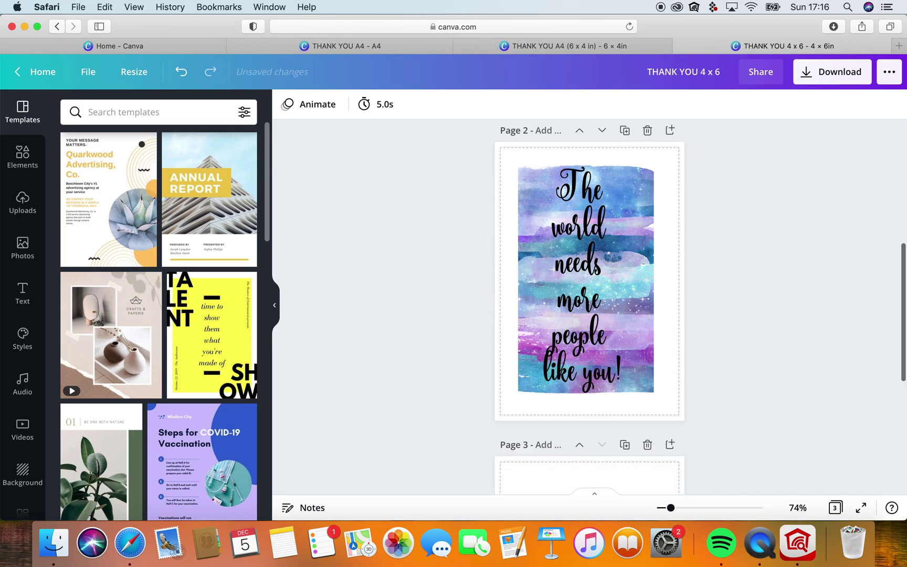